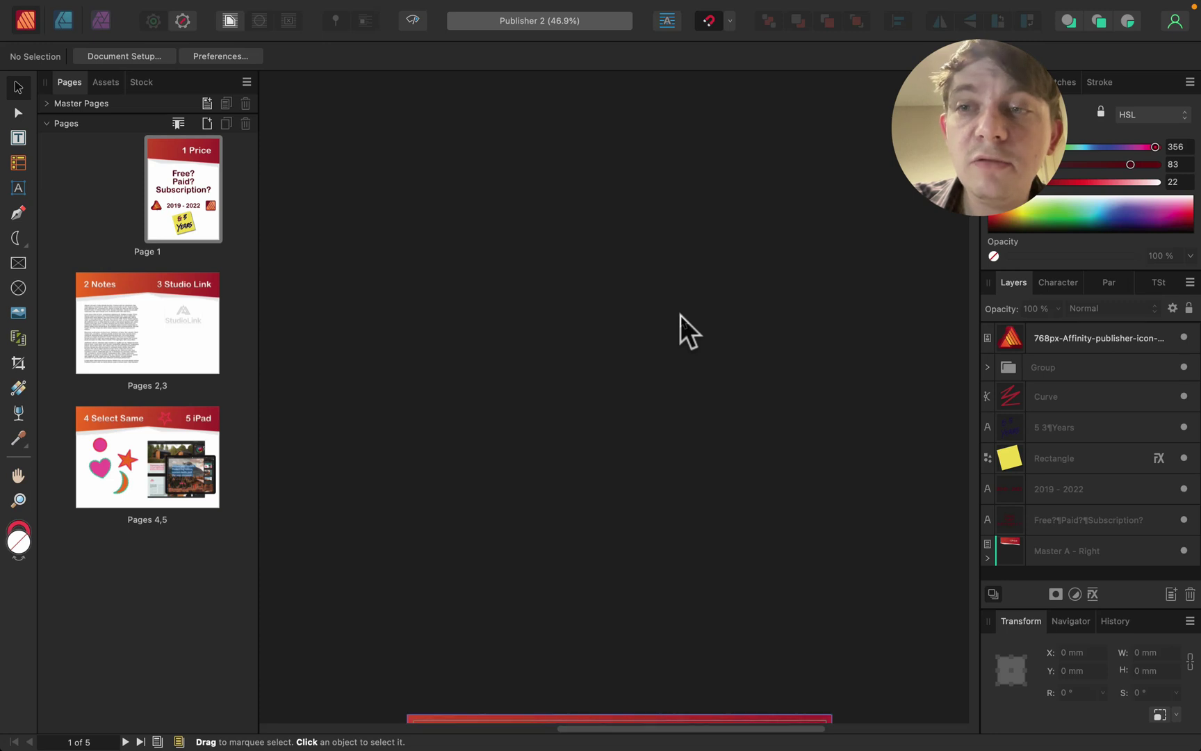
# - Scroll down to the page 1 pricing cover with its '3 Years' sticky note, briefly selecting the headline frame
pyautogui.scroll(-5, 680, 315)
pyautogui.scroll(-3, 676, 341)
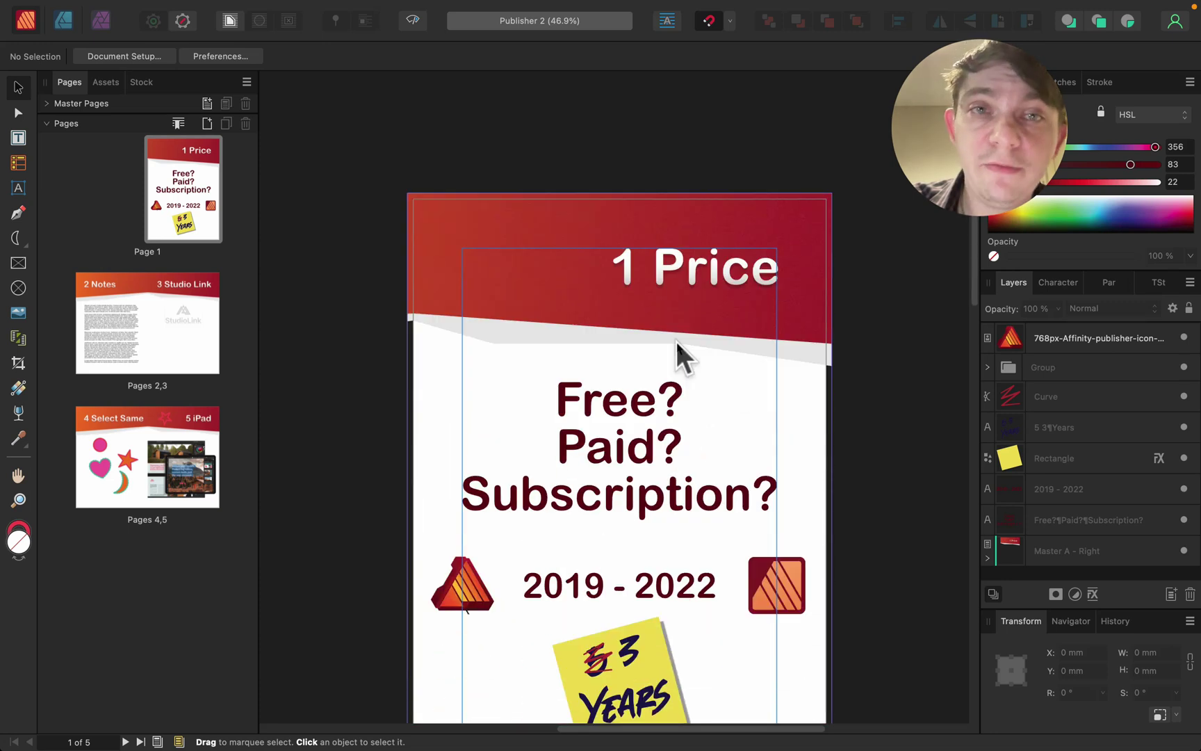
pyautogui.scroll(-1, 676, 342)
pyautogui.scroll(-1, 677, 342)
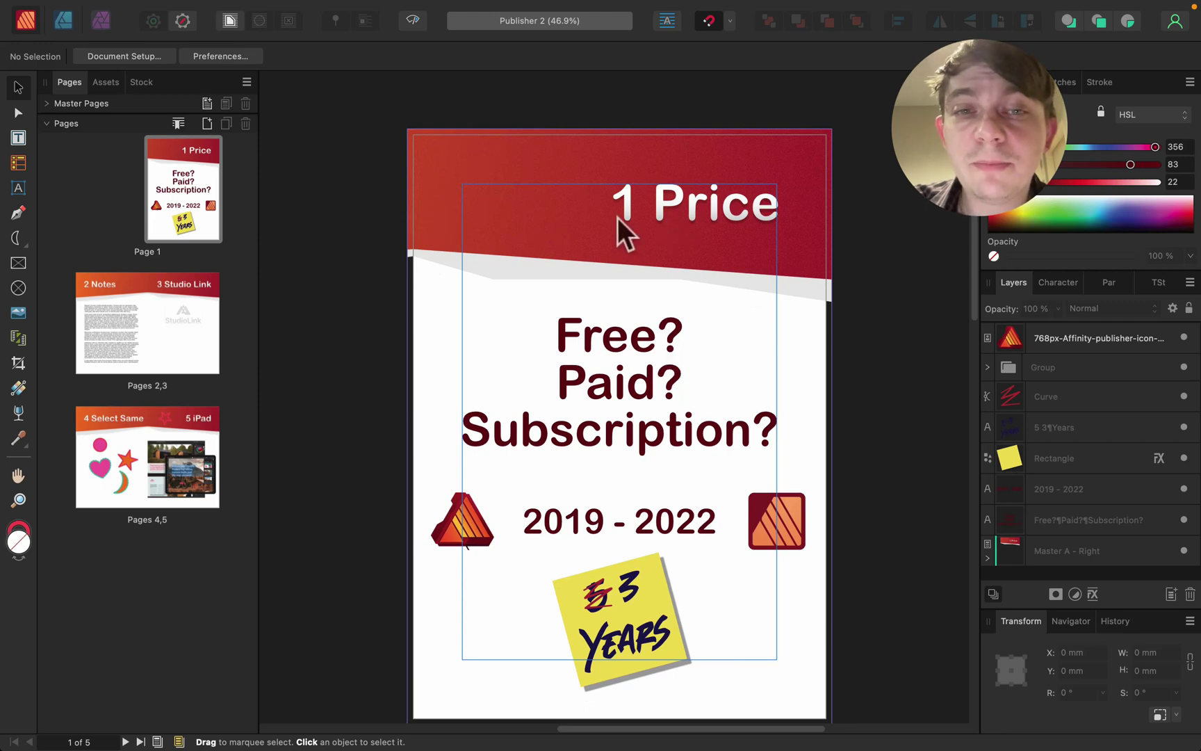
pyautogui.click(666, 337)
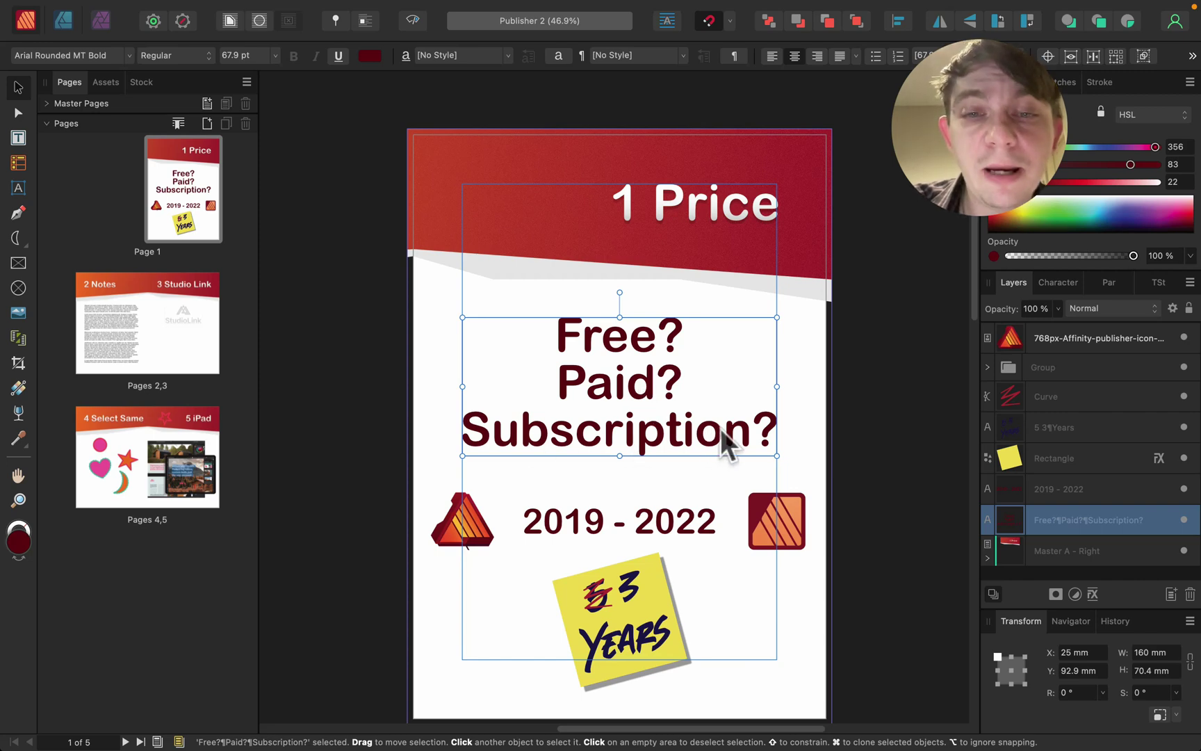
pyautogui.click(520, 291)
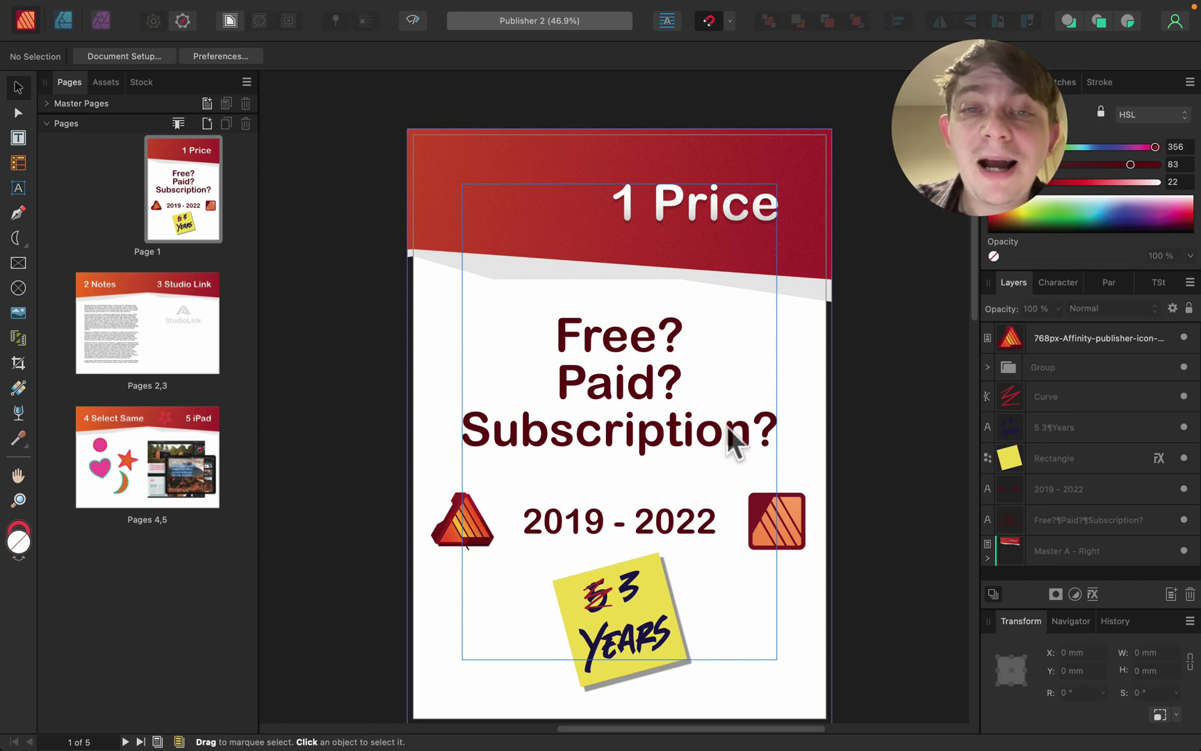
pyautogui.scroll(-1, 702, 441)
pyautogui.scroll(-3, 700, 434)
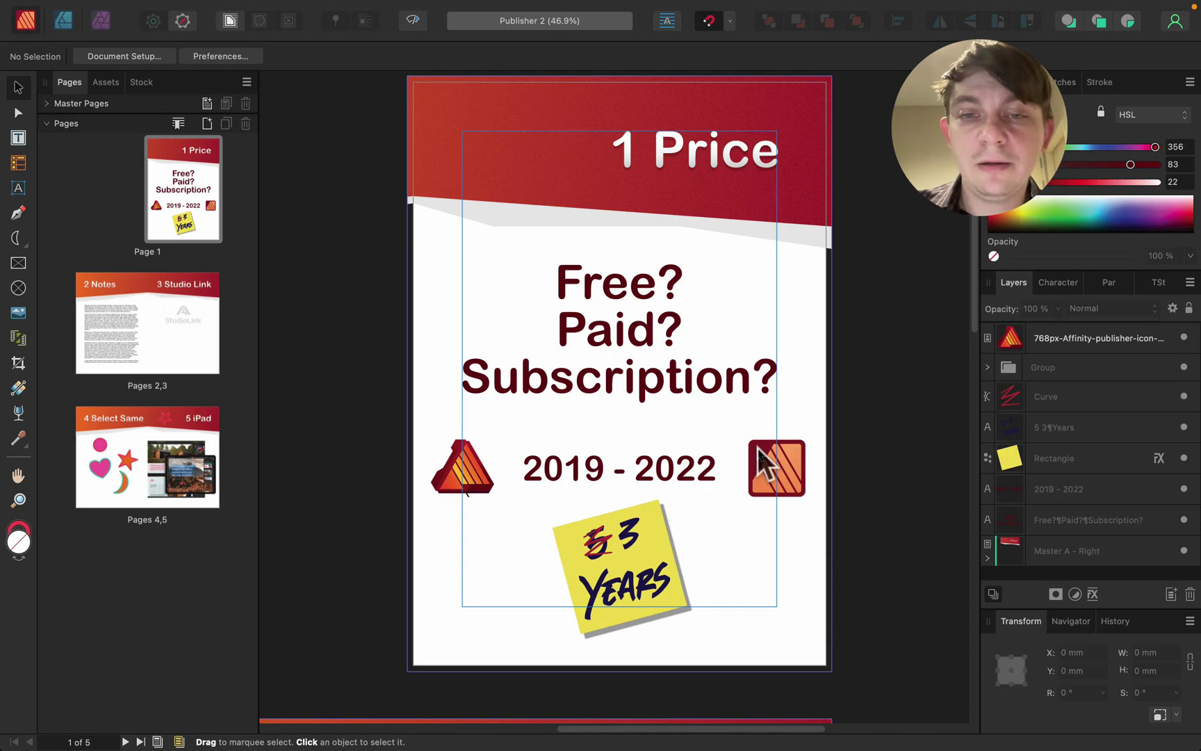
# - Scroll and pan the view to the pages 2–3 spread headed '2 Notes'
pyautogui.scroll(-10, 738, 391)
pyautogui.press('space')
pyautogui.moveTo(460, 391); pyautogui.dragTo(642, 260)
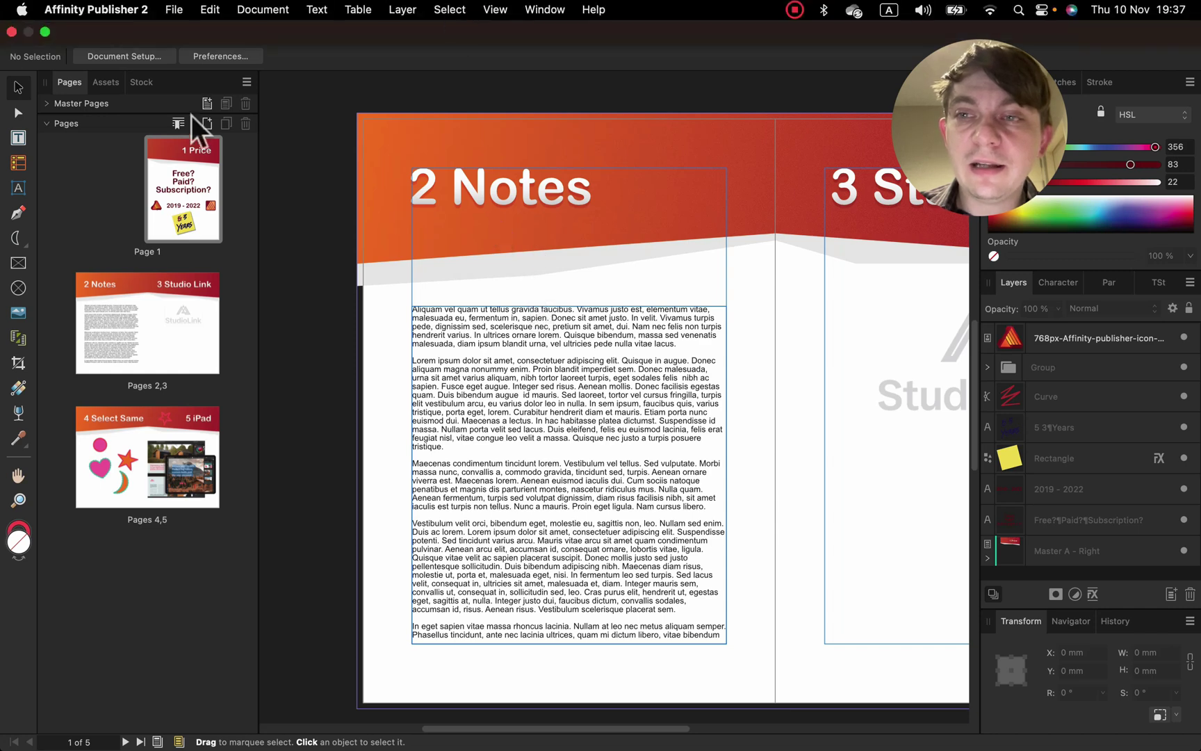
# - Open the Notes panel from Window > References and dock it beside the Pages panel
pyautogui.click(546, 10)
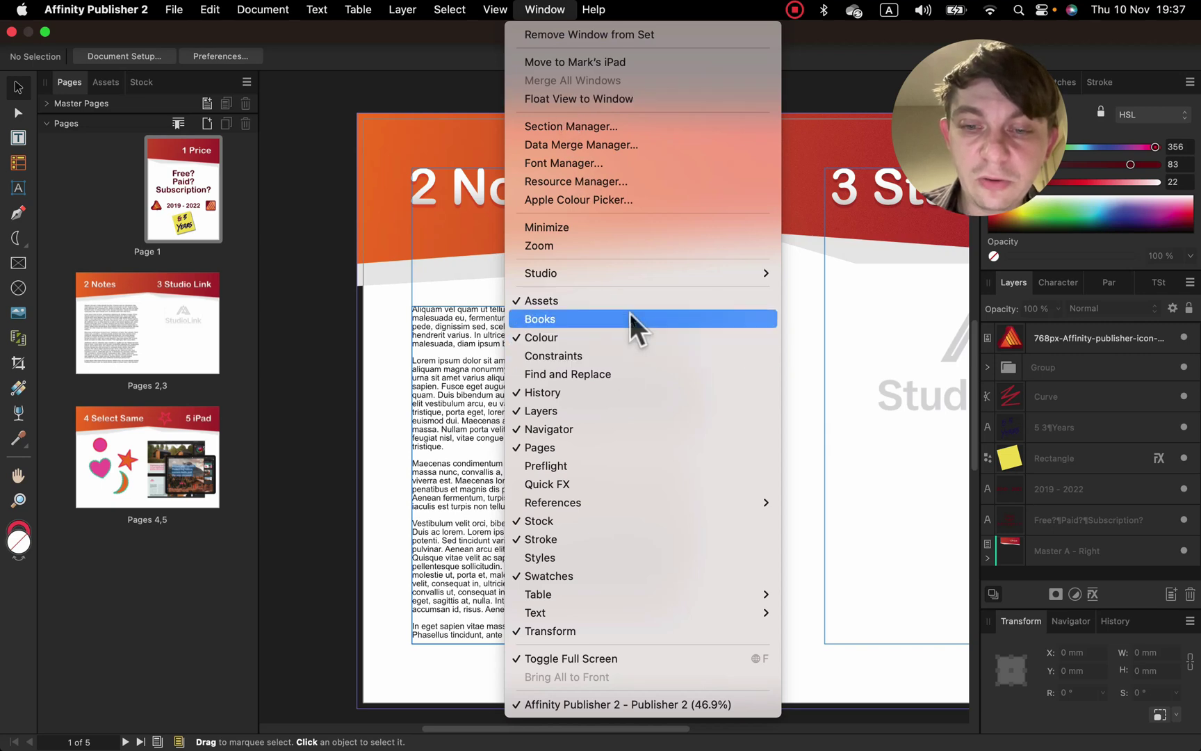
pyautogui.moveTo(574, 506)
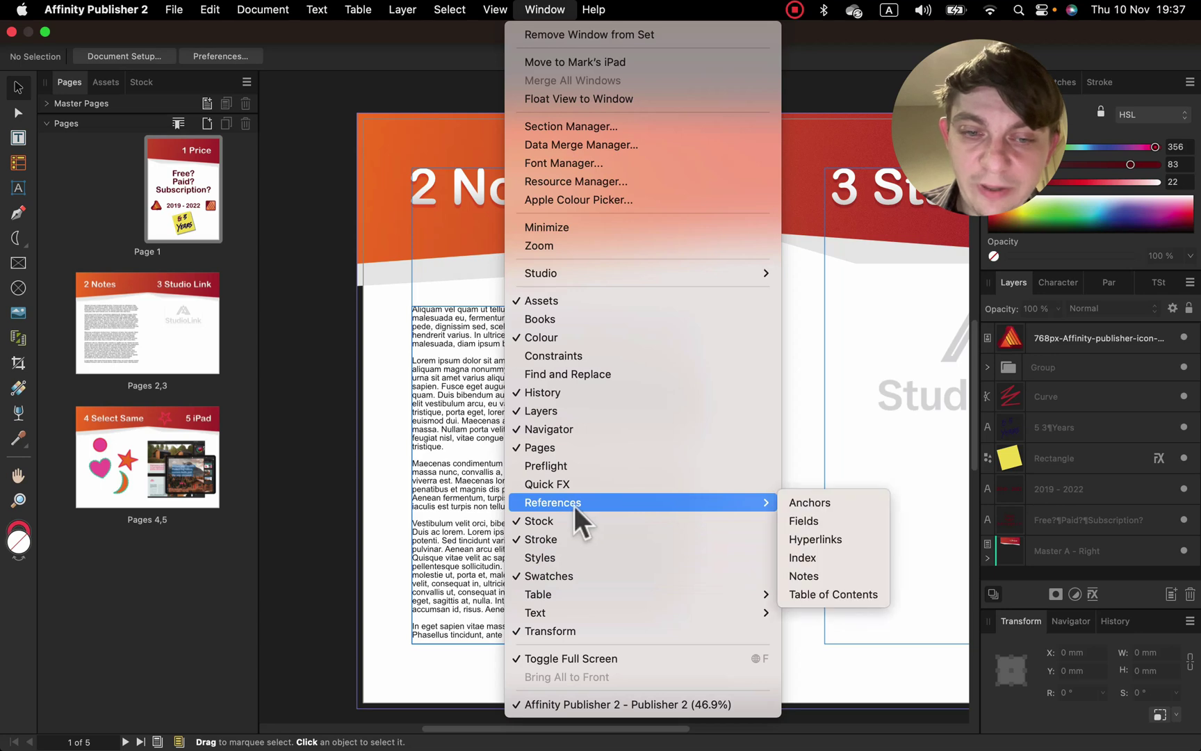
pyautogui.click(816, 576)
pyautogui.moveTo(546, 320); pyautogui.dragTo(526, 126)
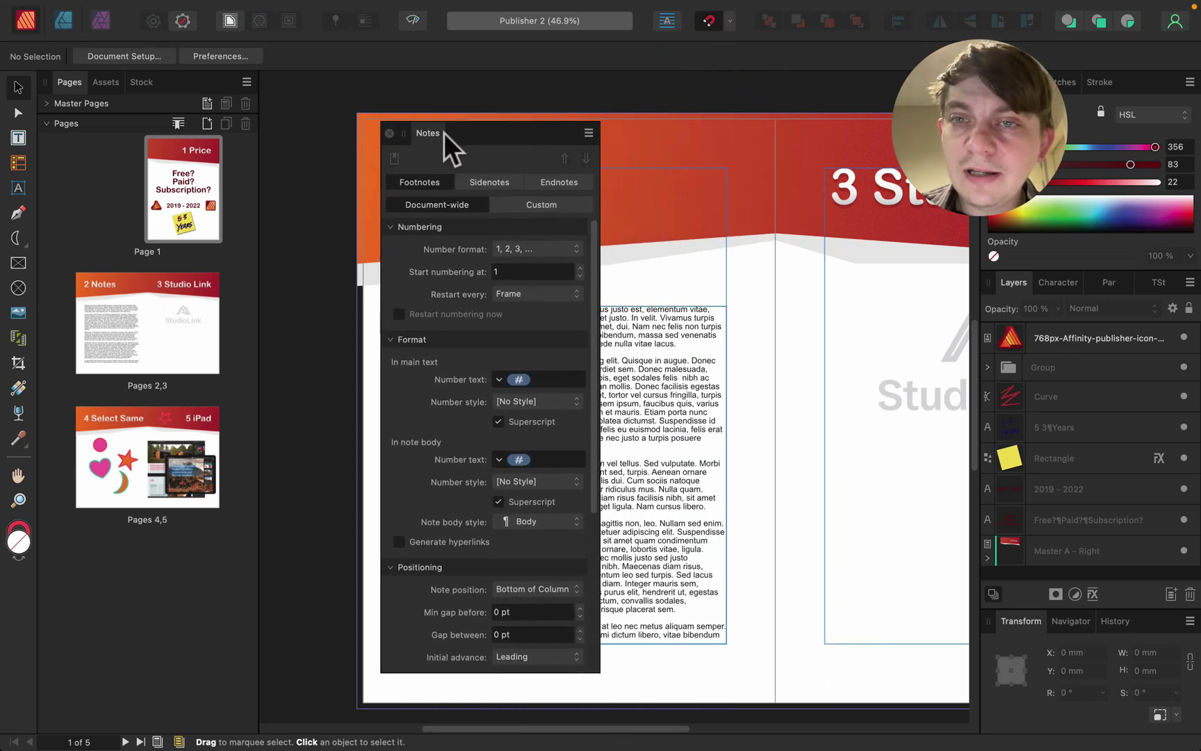
pyautogui.moveTo(438, 132); pyautogui.dragTo(221, 82)
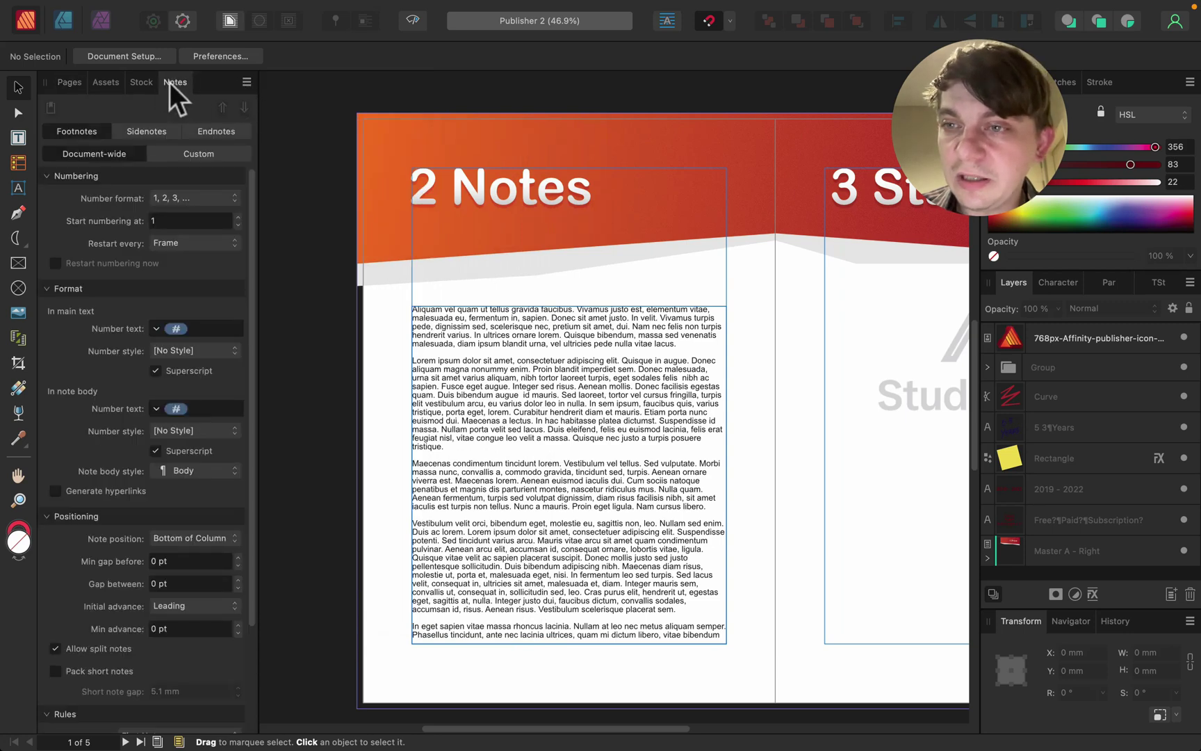
# - Insert a footnote into the '2 Notes' body text frame and type 'sa' as its text
pyautogui.click(571, 330)
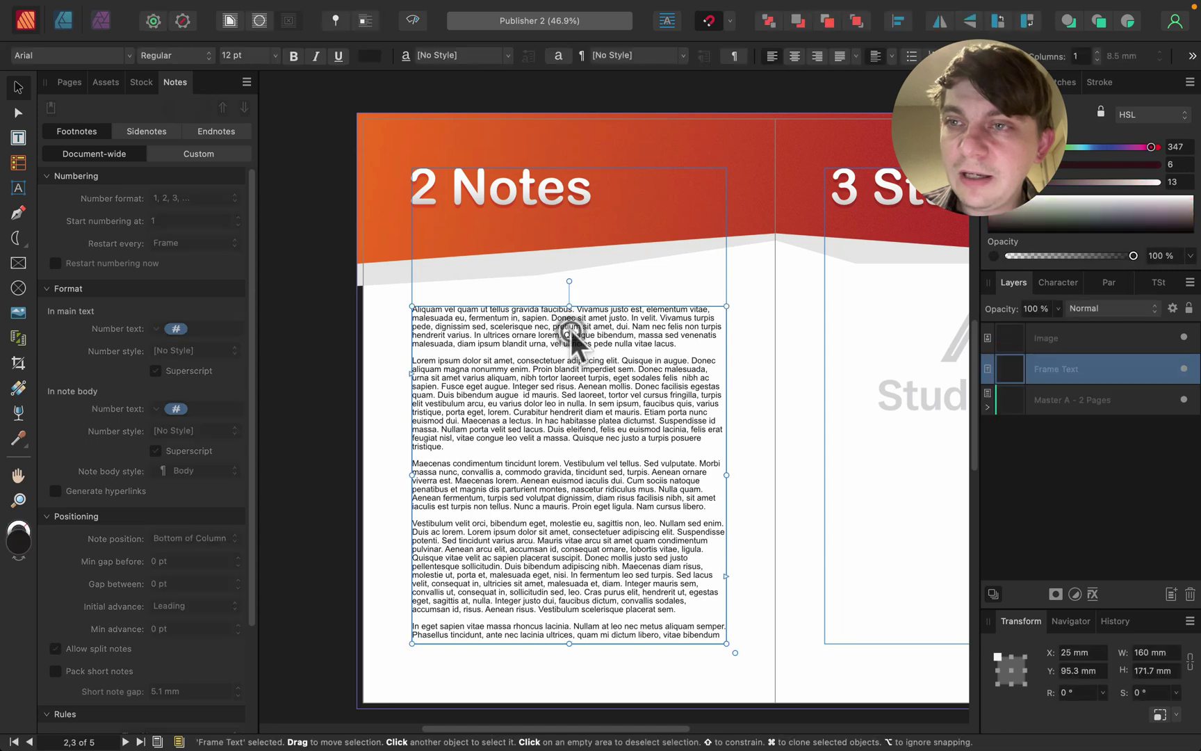
pyautogui.click(633, 289)
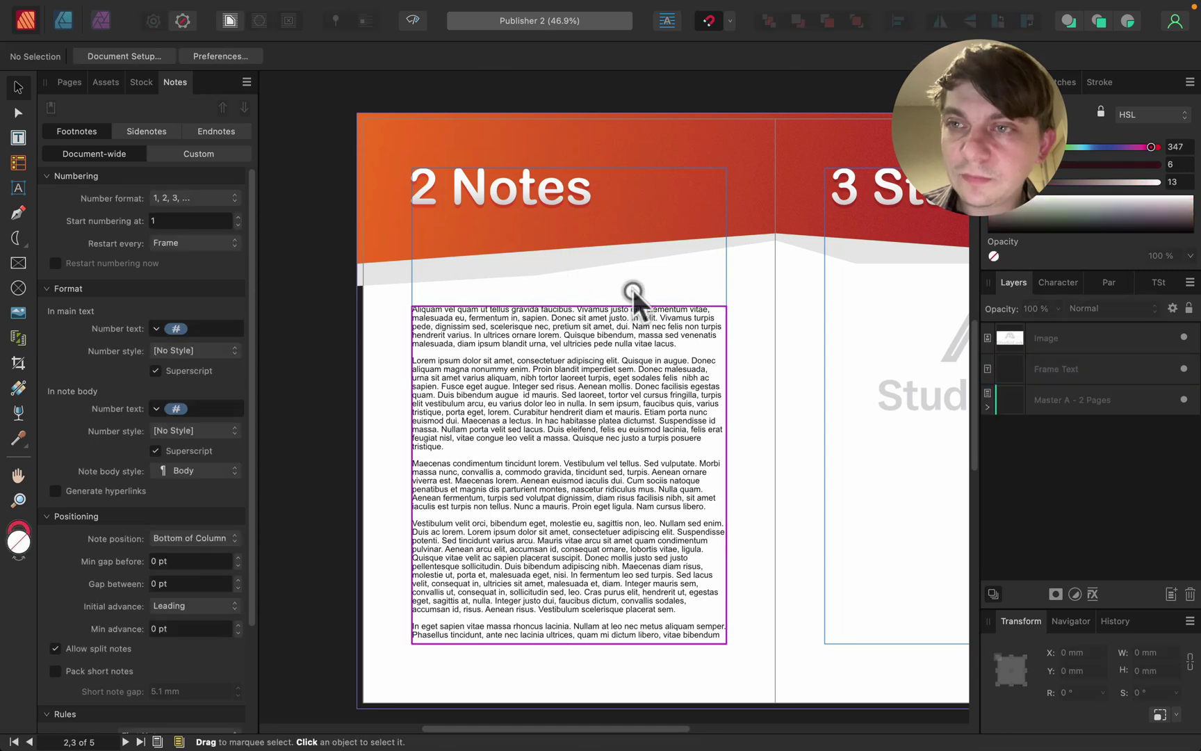
pyautogui.doubleClick(457, 186)
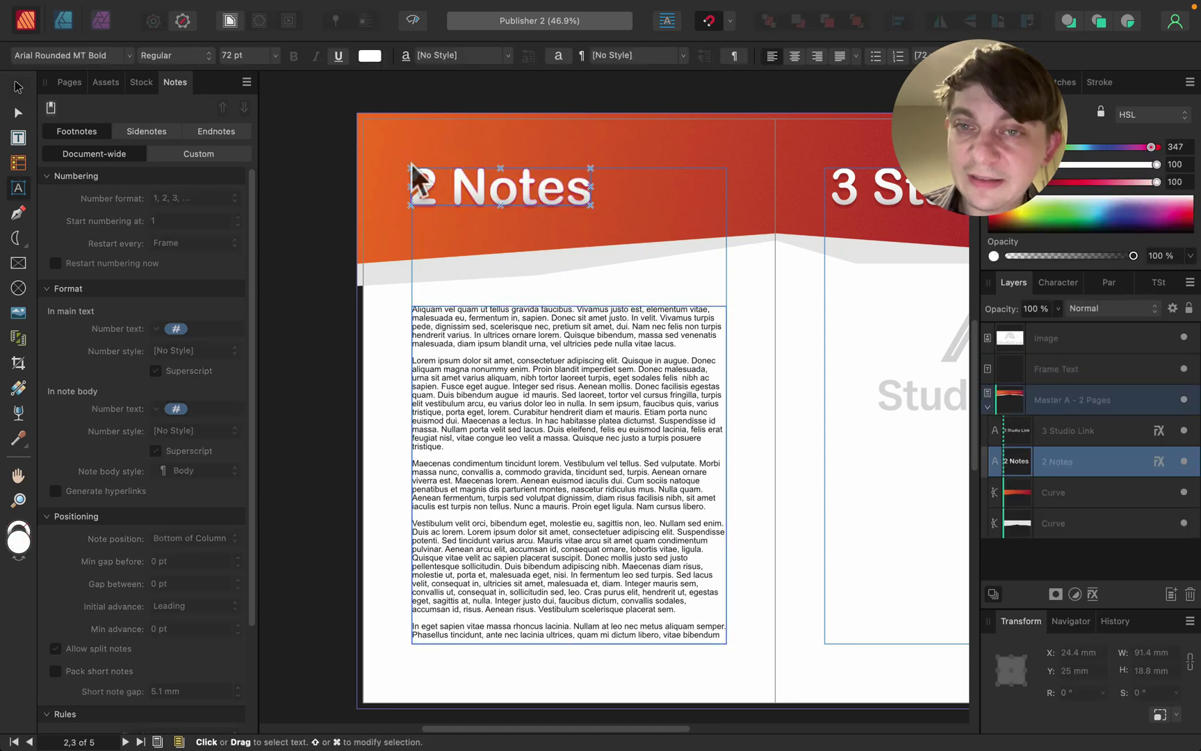
pyautogui.click(570, 327)
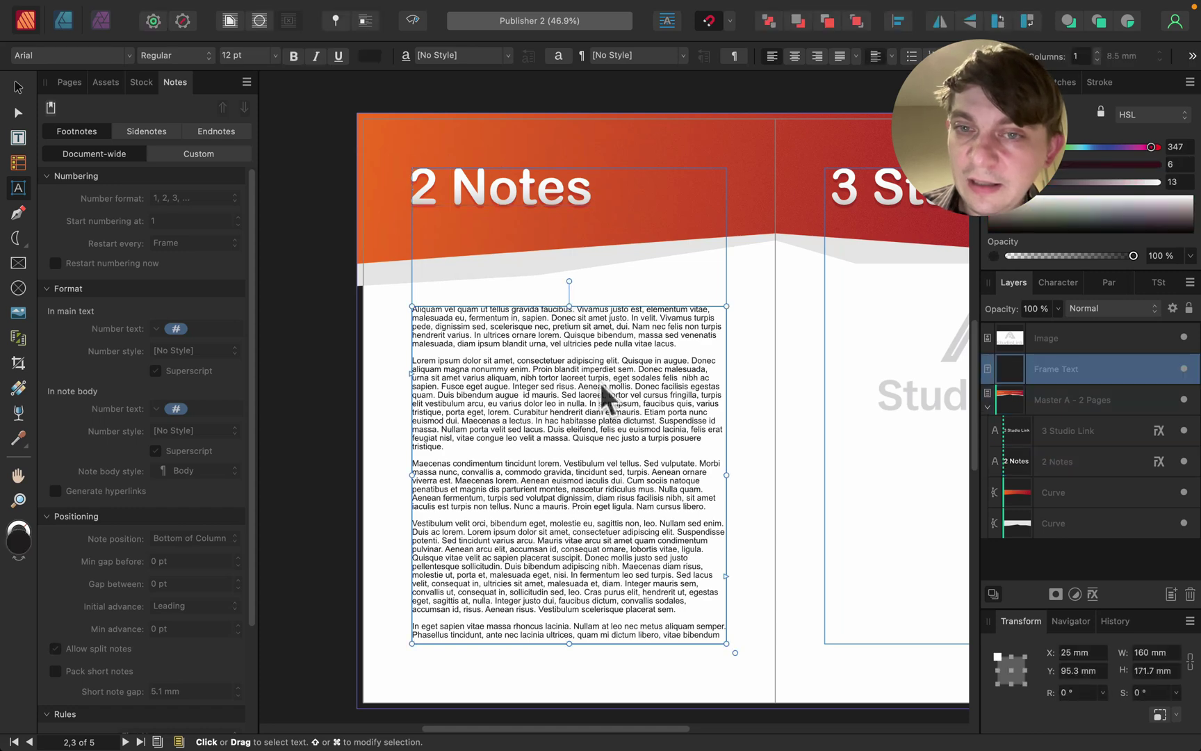
pyautogui.click(52, 109)
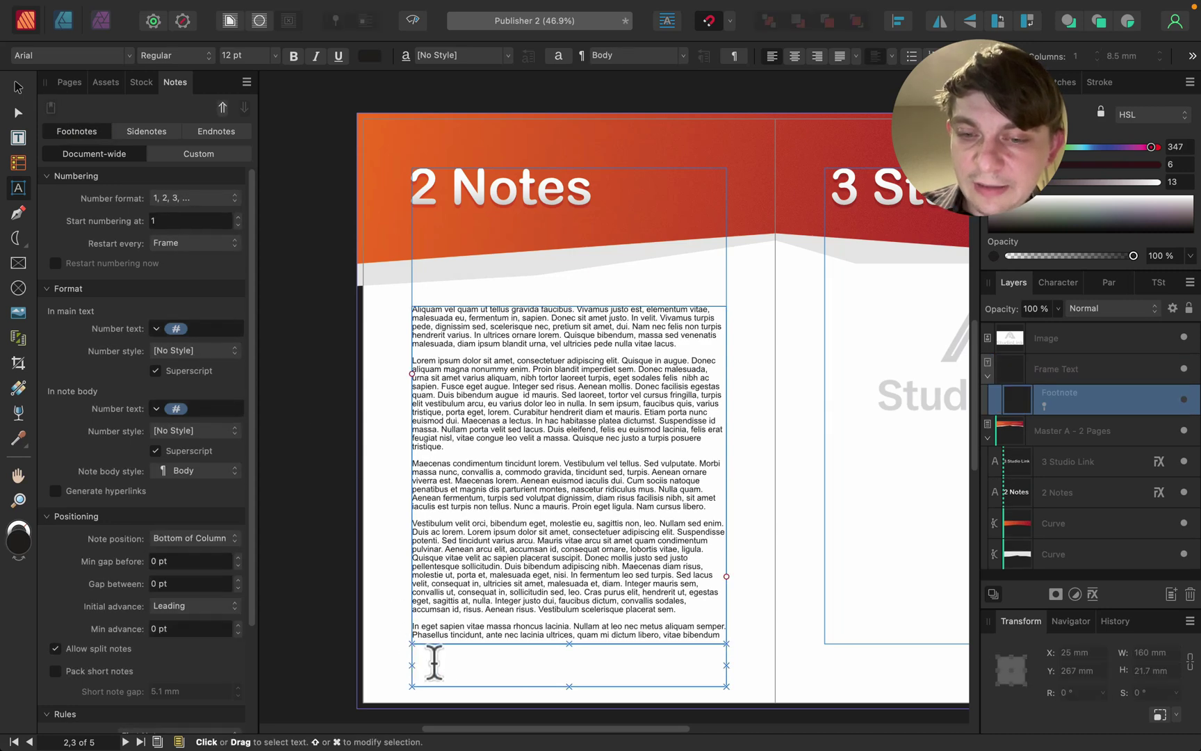
pyautogui.write('sa')
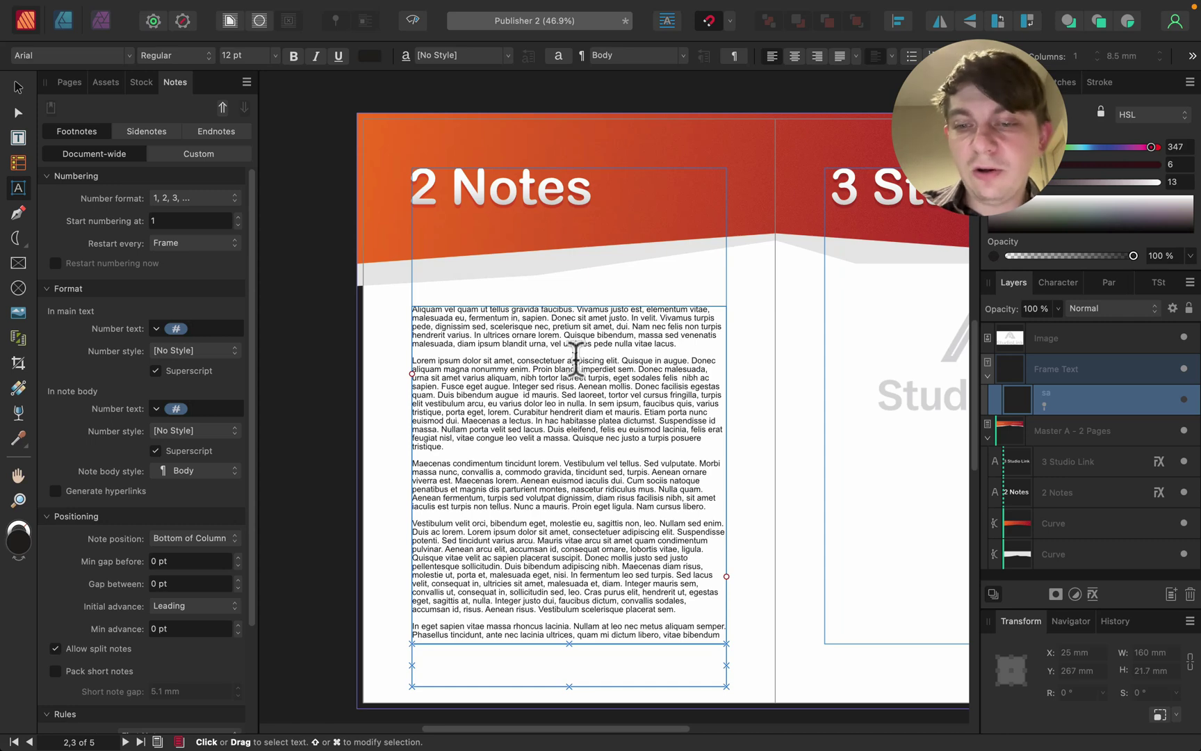
pyautogui.scroll(-1, 639, 436)
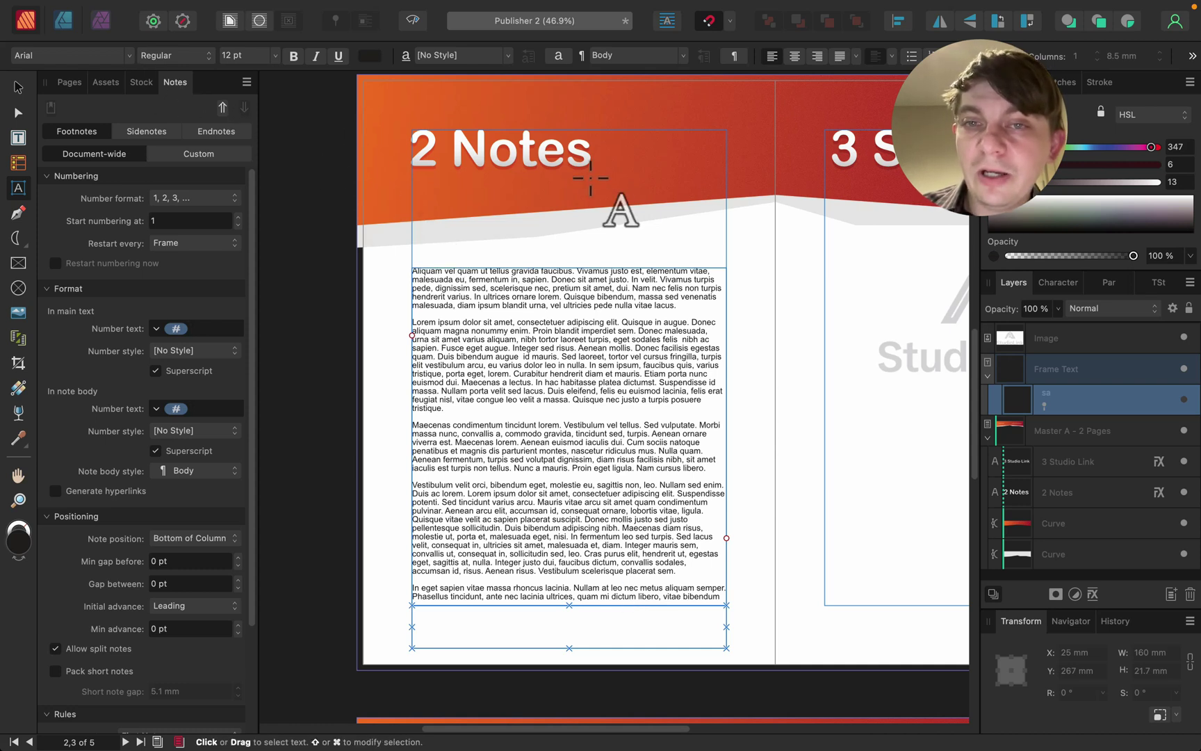
pyautogui.click(19, 87)
# - Pan across to the '3 Studio Link' page showing the StudioLink logo
pyautogui.press('space')
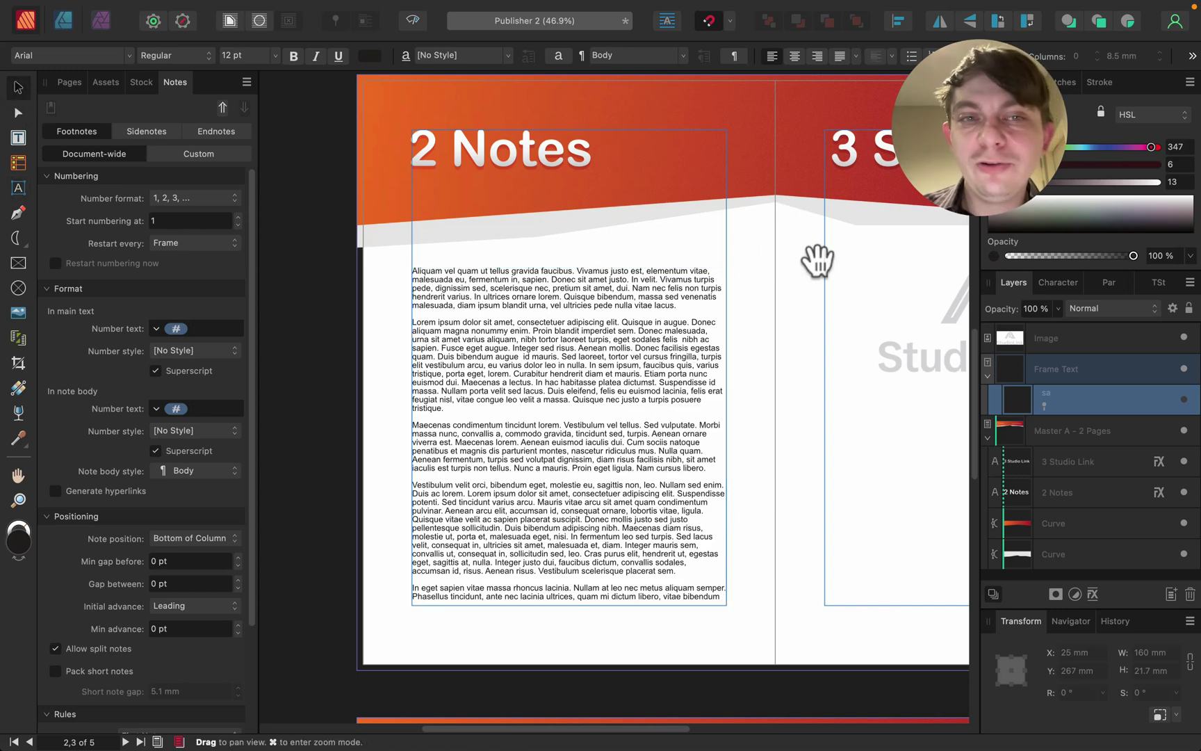
pyautogui.moveTo(860, 253); pyautogui.dragTo(495, 292)
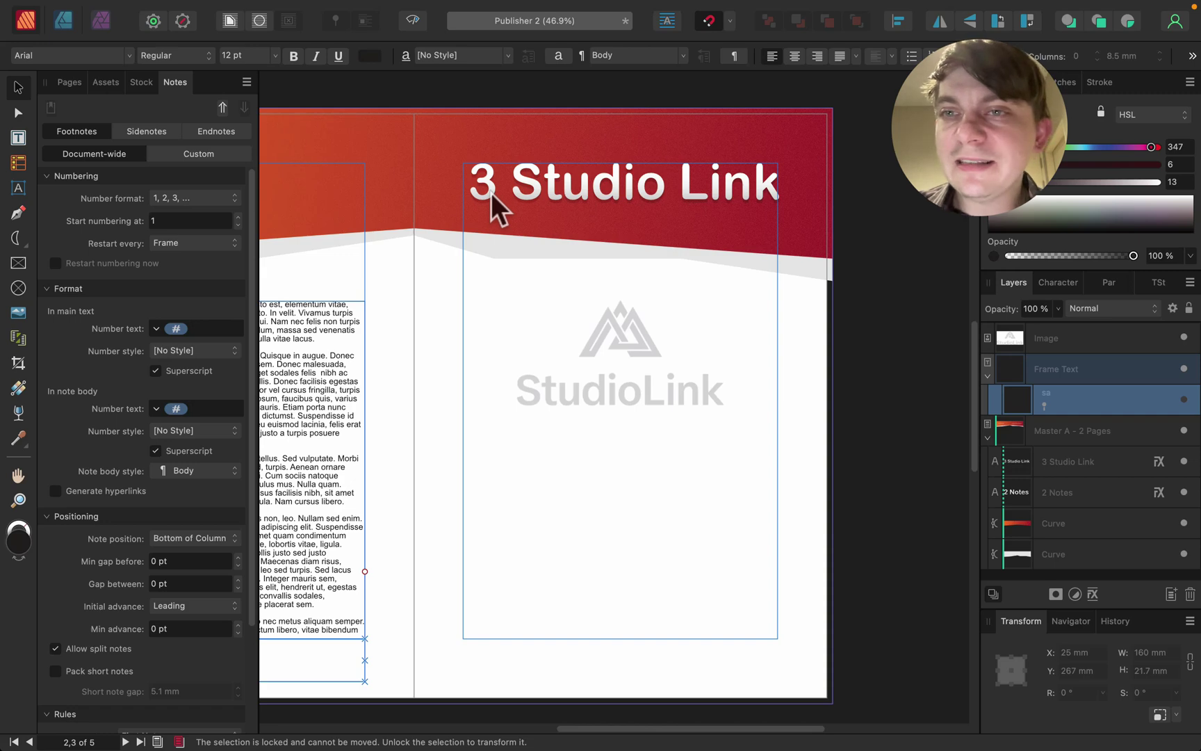
# - In the Designer persona, draw three overlapping red dashed circles about 50 mm wide below the StudioLink logo
pyautogui.click(65, 22)
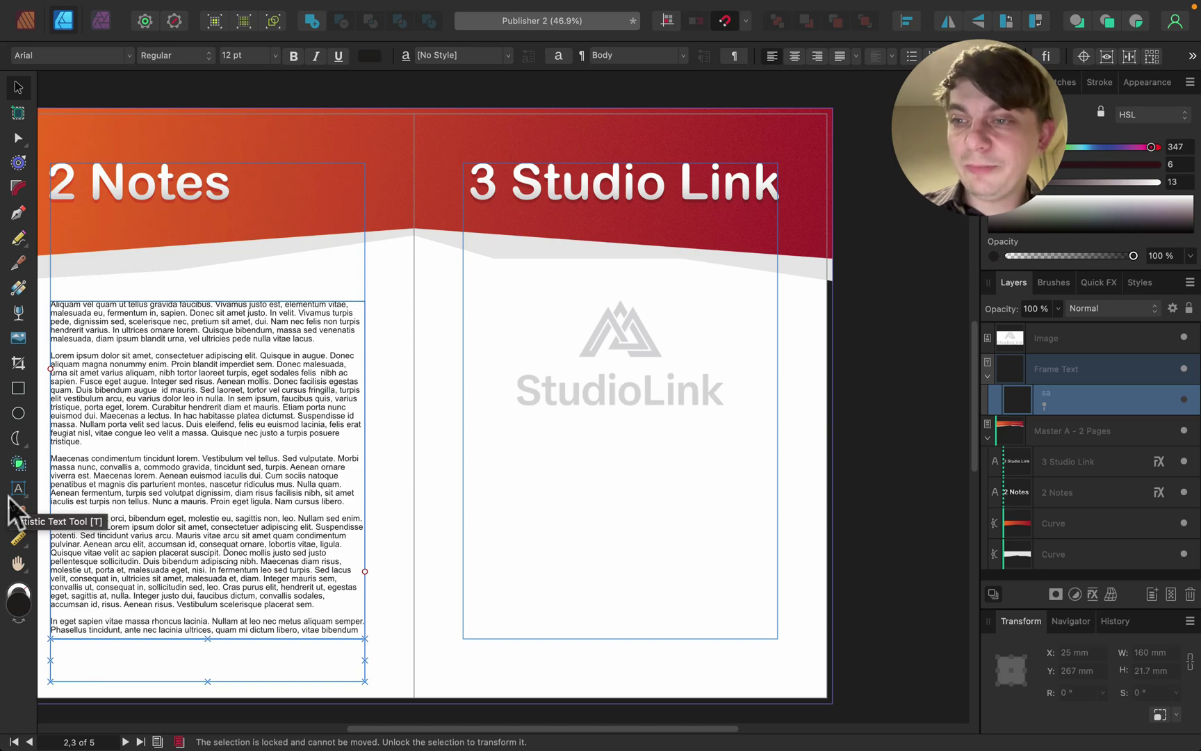
pyautogui.click(18, 413)
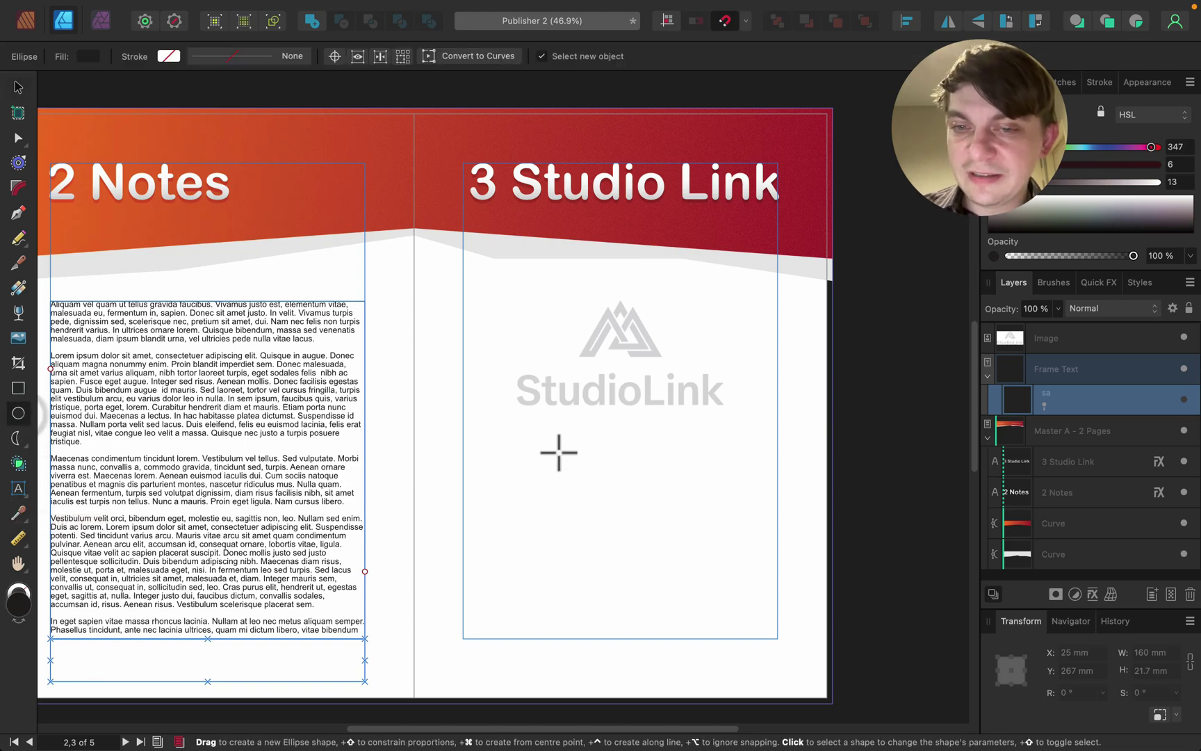
pyautogui.moveTo(509, 437)
pyautogui.mouseDown()
pyautogui.moveTo(611, 542)
pyautogui.moveTo(561, 458)
pyautogui.mouseUp()
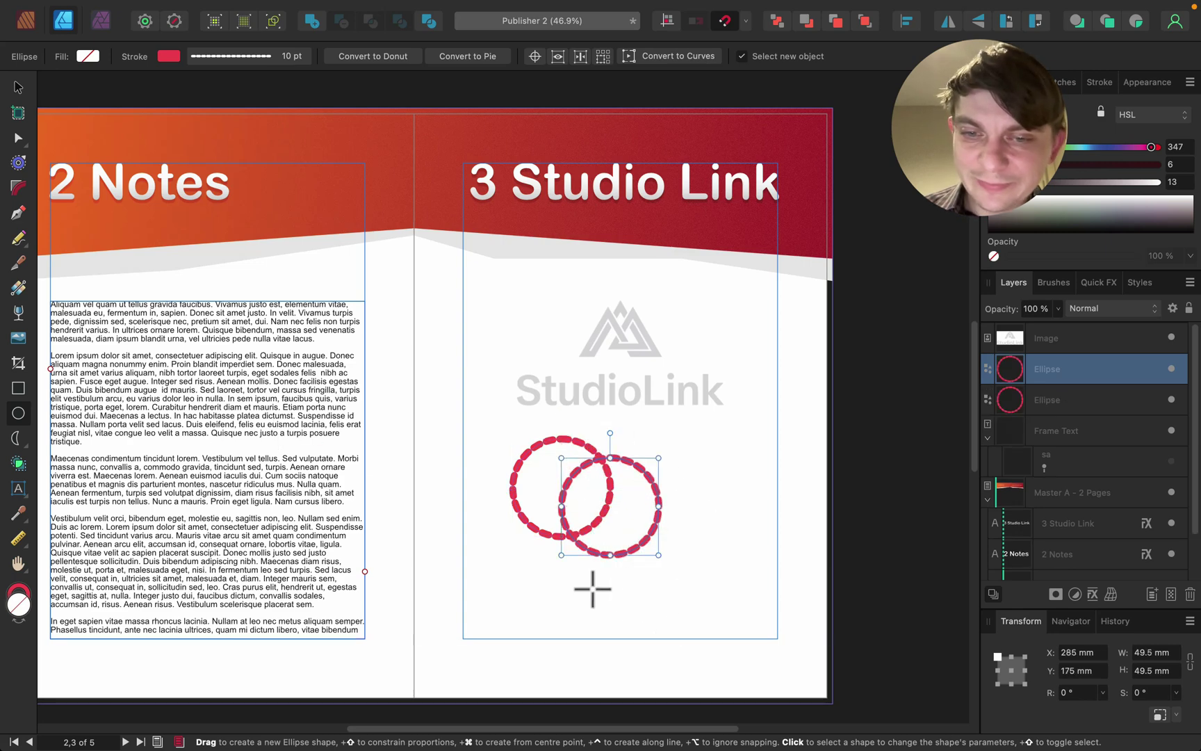
pyautogui.moveTo(610, 603)
pyautogui.mouseDown()
pyautogui.moveTo(556, 549)
pyautogui.moveTo(529, 480)
pyautogui.moveTo(512, 506)
pyautogui.mouseUp()
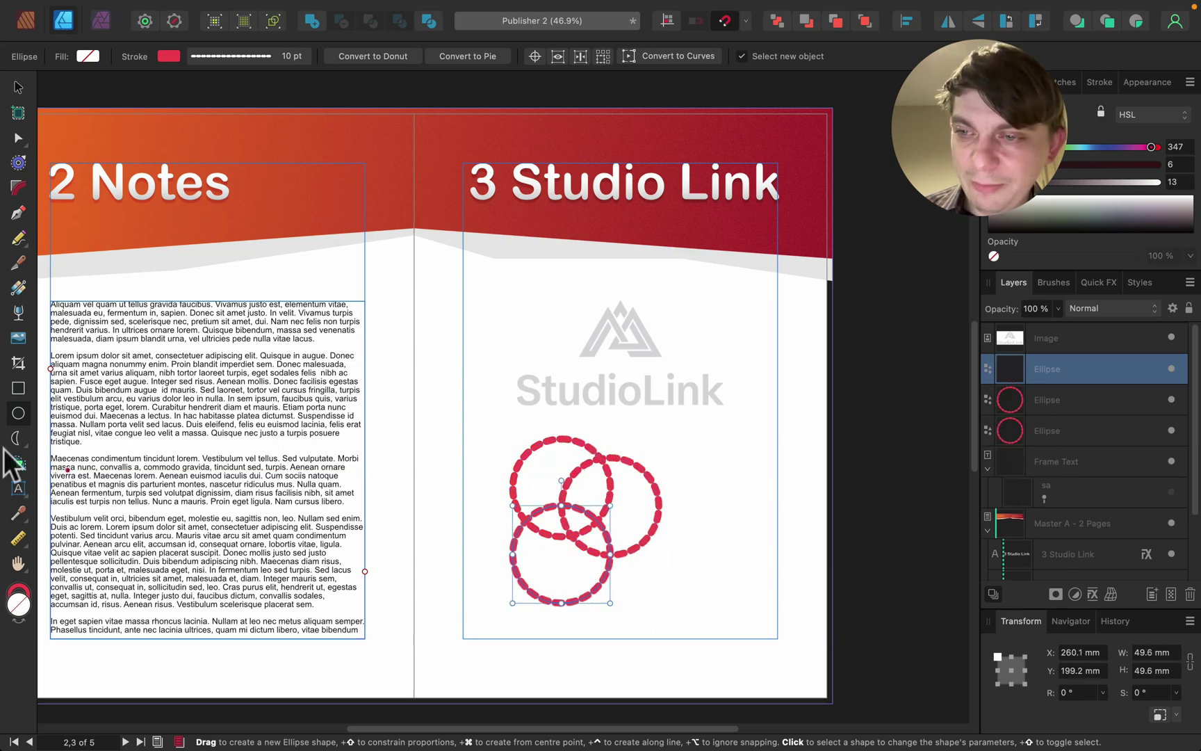
# - With the Shape Builder, create a new shape from the bottom circle's region
pyautogui.click(18, 463)
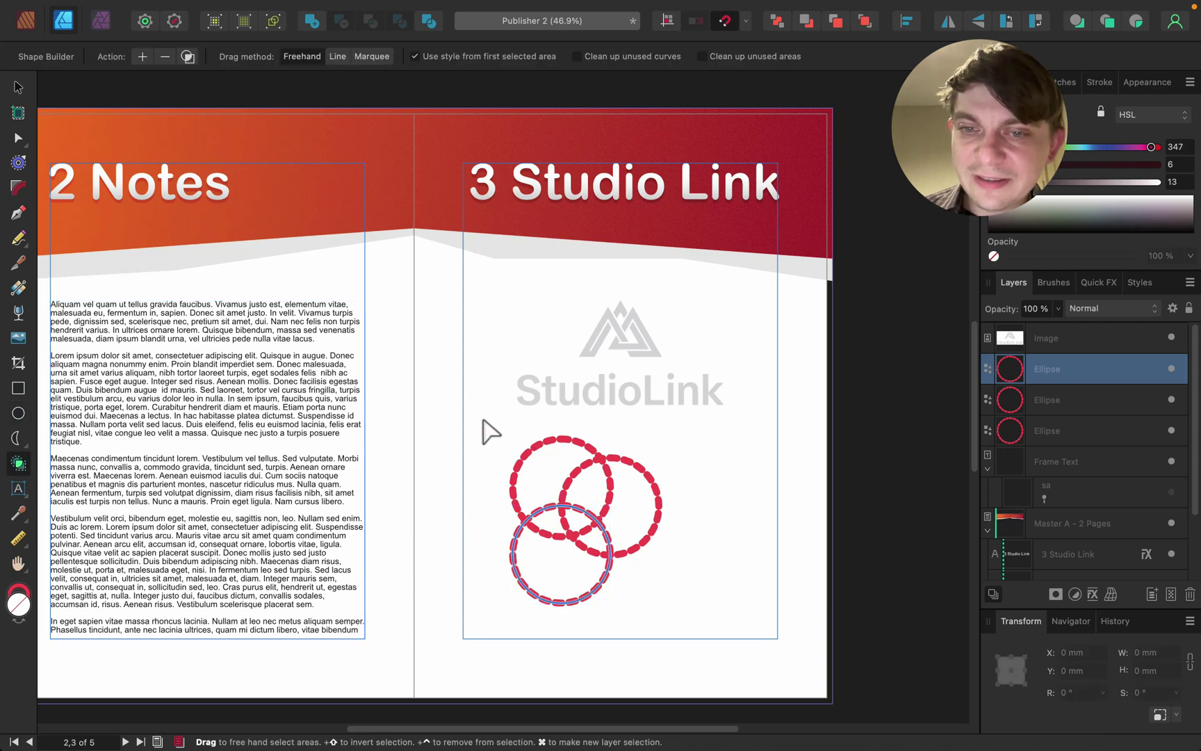
pyautogui.moveTo(482, 420)
pyautogui.mouseDown()
pyautogui.moveTo(638, 568)
pyautogui.moveTo(655, 496)
pyautogui.moveTo(632, 461)
pyautogui.mouseUp()
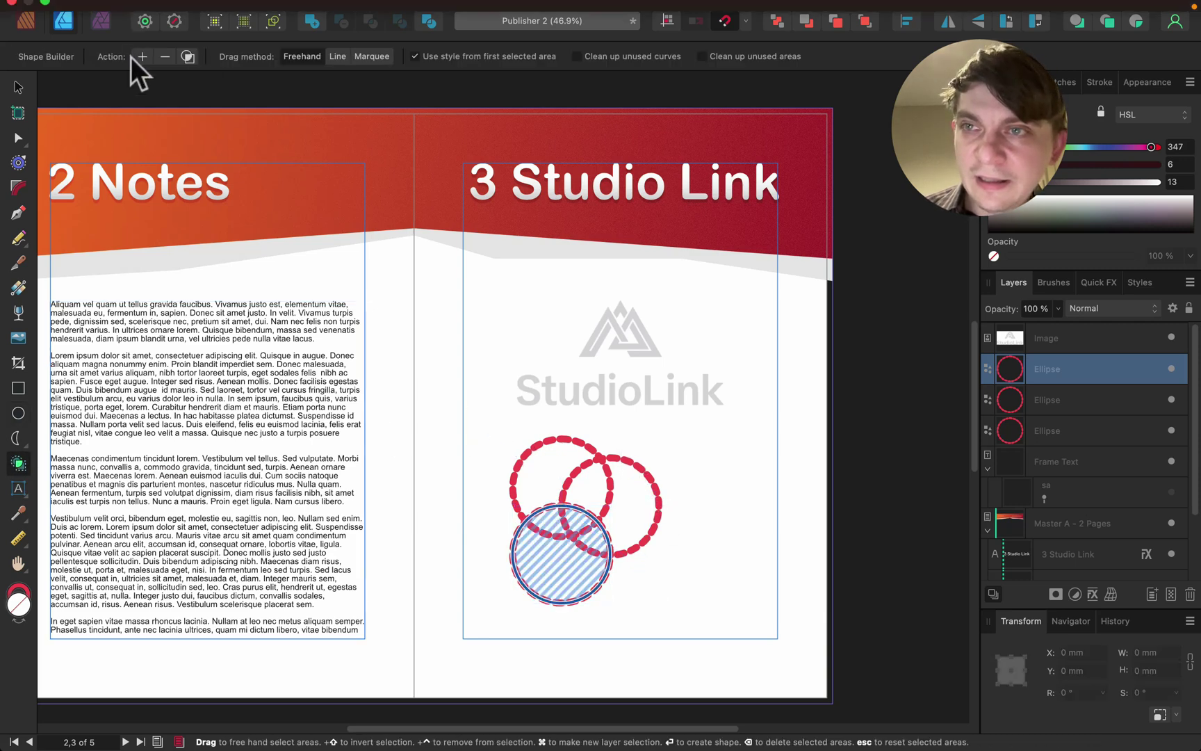
pyautogui.press('Return')
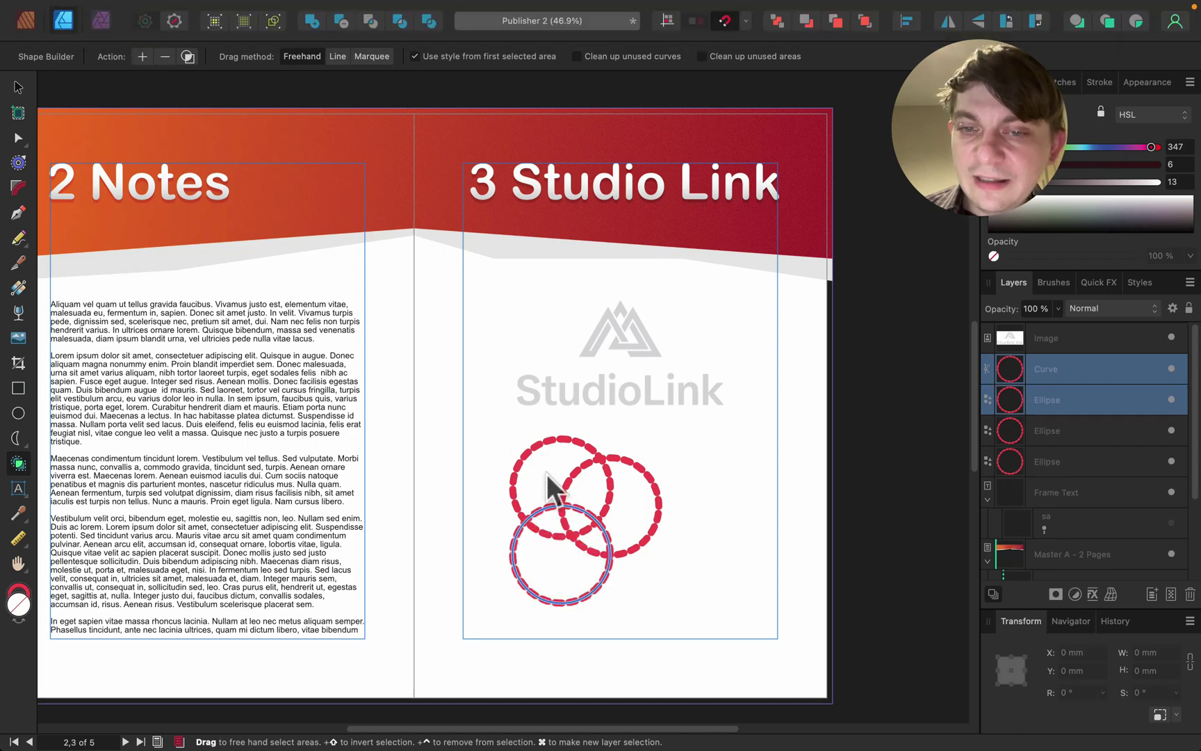
pyautogui.moveTo(600, 482)
pyautogui.mouseDown()
pyautogui.moveTo(578, 521)
pyautogui.moveTo(557, 506)
pyautogui.moveTo(553, 461)
pyautogui.mouseUp()
# - Select all circles, add the two lens-shaped overlaps, and subtract the upper-left and right regions
pyautogui.click(18, 87)
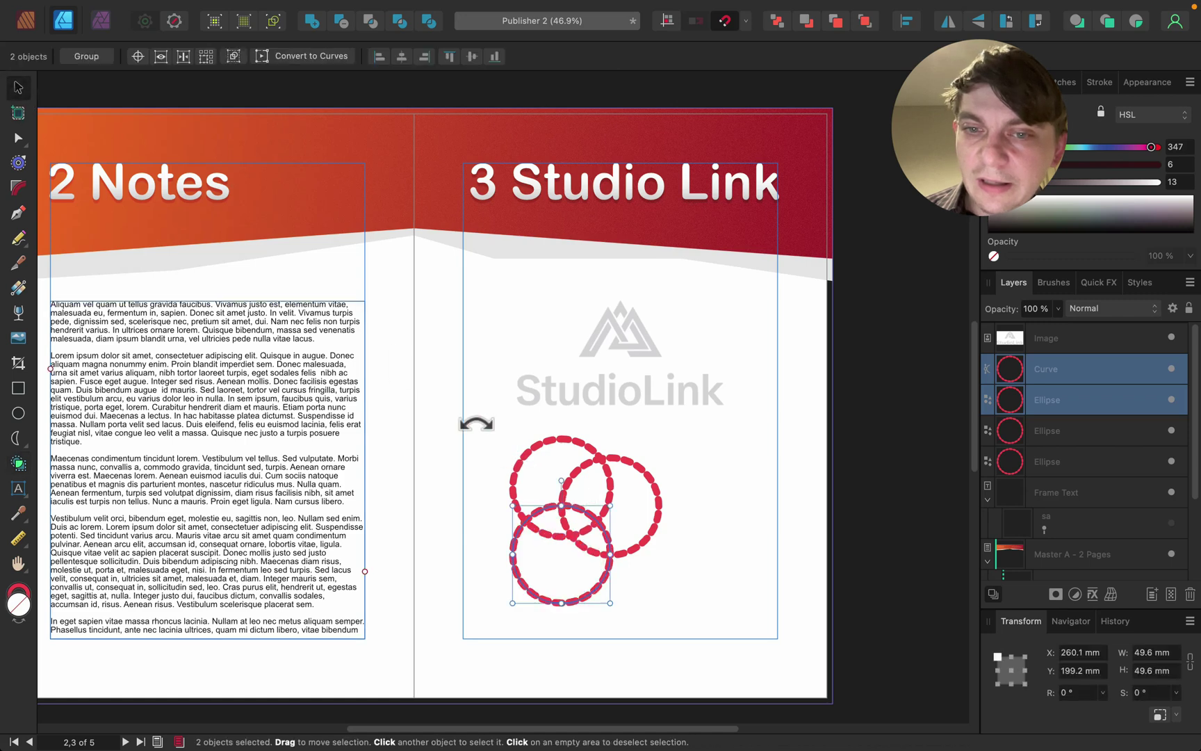
pyautogui.moveTo(475, 413); pyautogui.dragTo(735, 636)
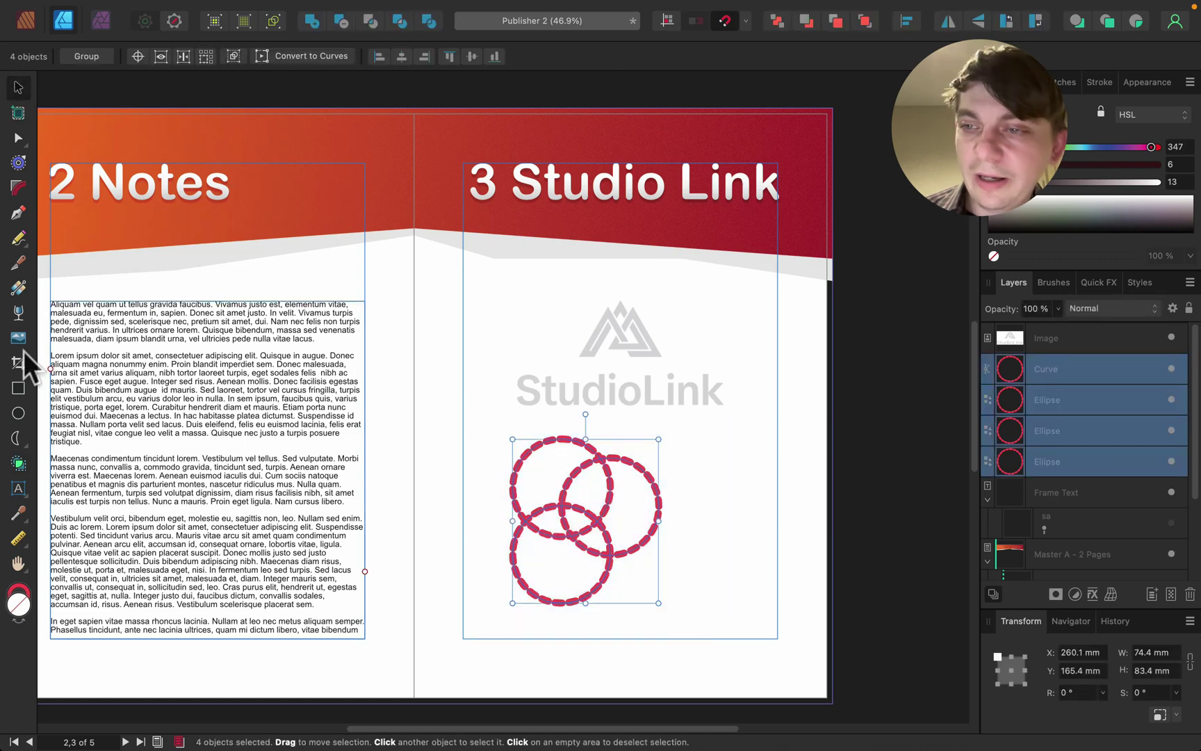
pyautogui.click(18, 463)
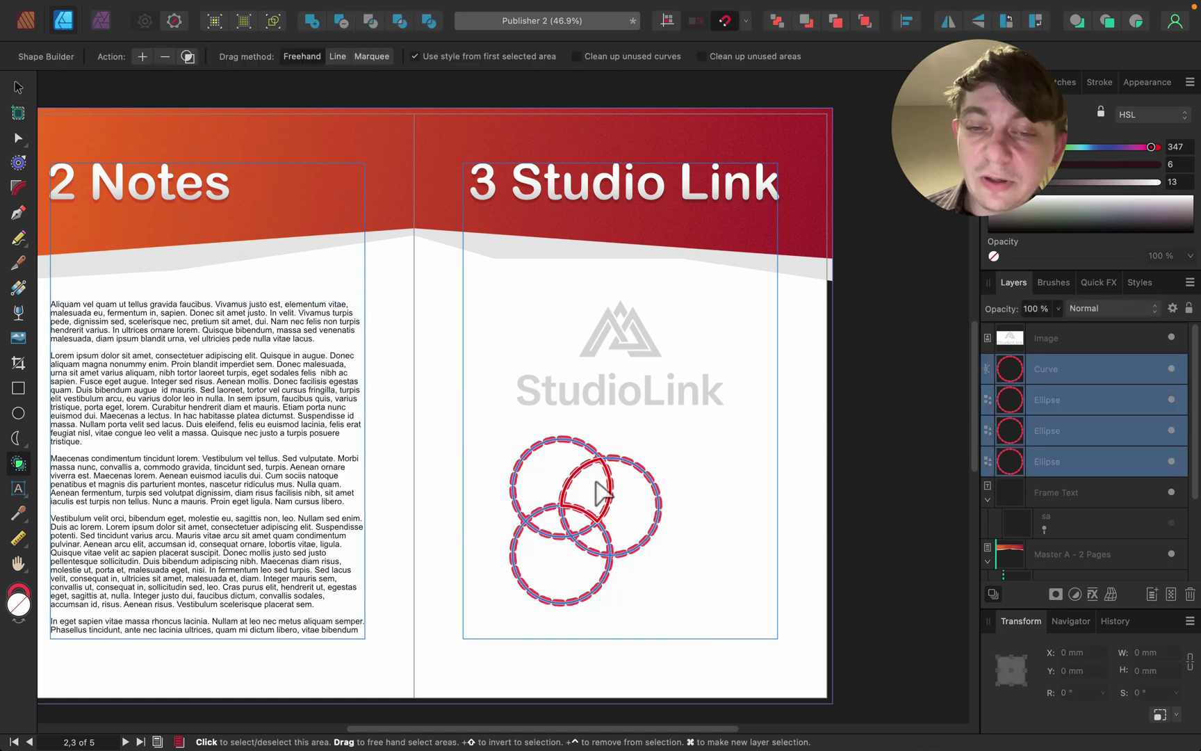
pyautogui.moveTo(597, 489)
pyautogui.mouseDown()
pyautogui.moveTo(591, 518)
pyautogui.moveTo(549, 522)
pyautogui.moveTo(589, 536)
pyautogui.moveTo(543, 485)
pyautogui.mouseUp()
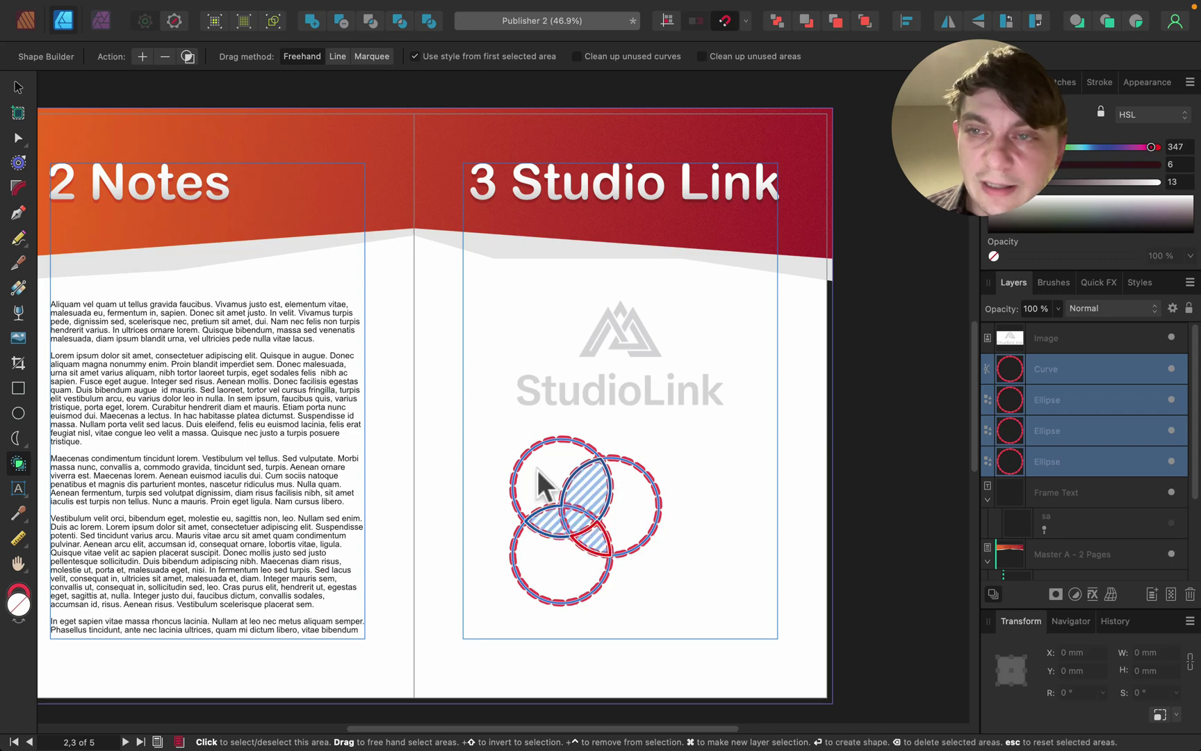
pyautogui.click(142, 56)
pyautogui.click(164, 57)
pyautogui.moveTo(484, 496)
pyautogui.mouseDown()
pyautogui.moveTo(611, 445)
pyautogui.moveTo(639, 596)
pyautogui.moveTo(542, 578)
pyautogui.mouseUp()
# - Move the lobed curve right and up, nudge it left, then delete it
pyautogui.click(16, 87)
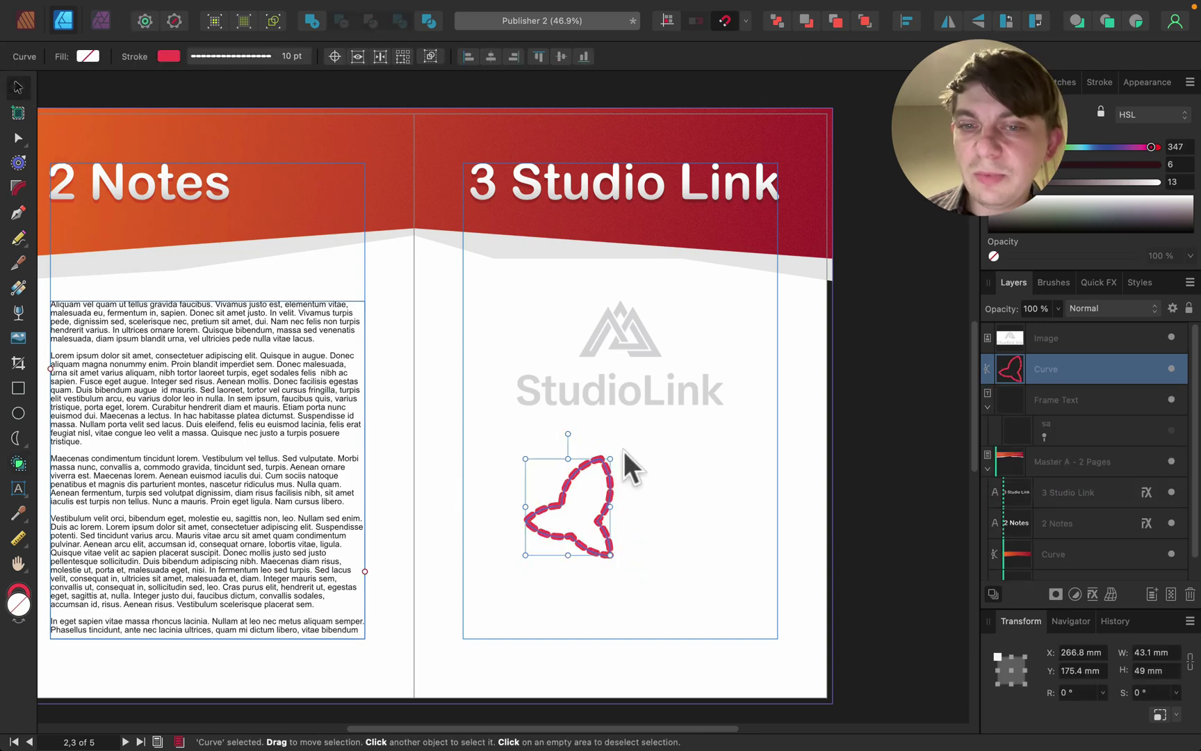
pyautogui.moveTo(602, 493); pyautogui.dragTo(644, 424)
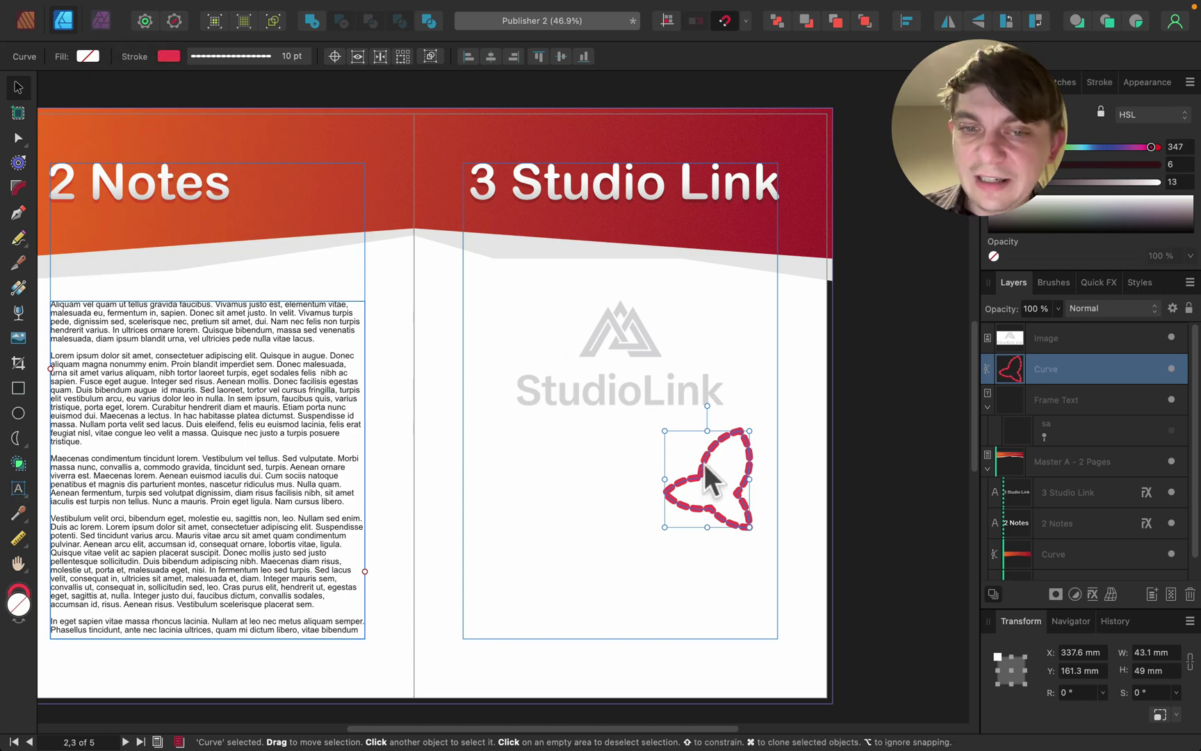
pyautogui.moveTo(699, 480); pyautogui.dragTo(662, 486)
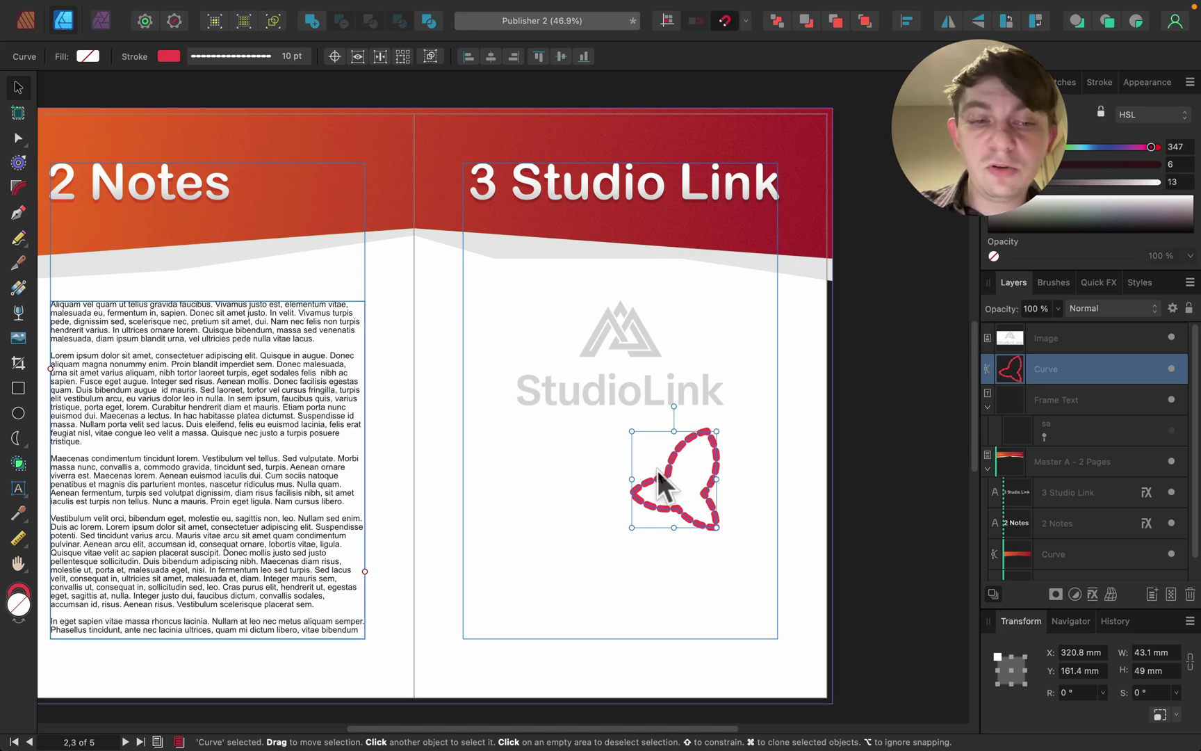
pyautogui.press('Delete')
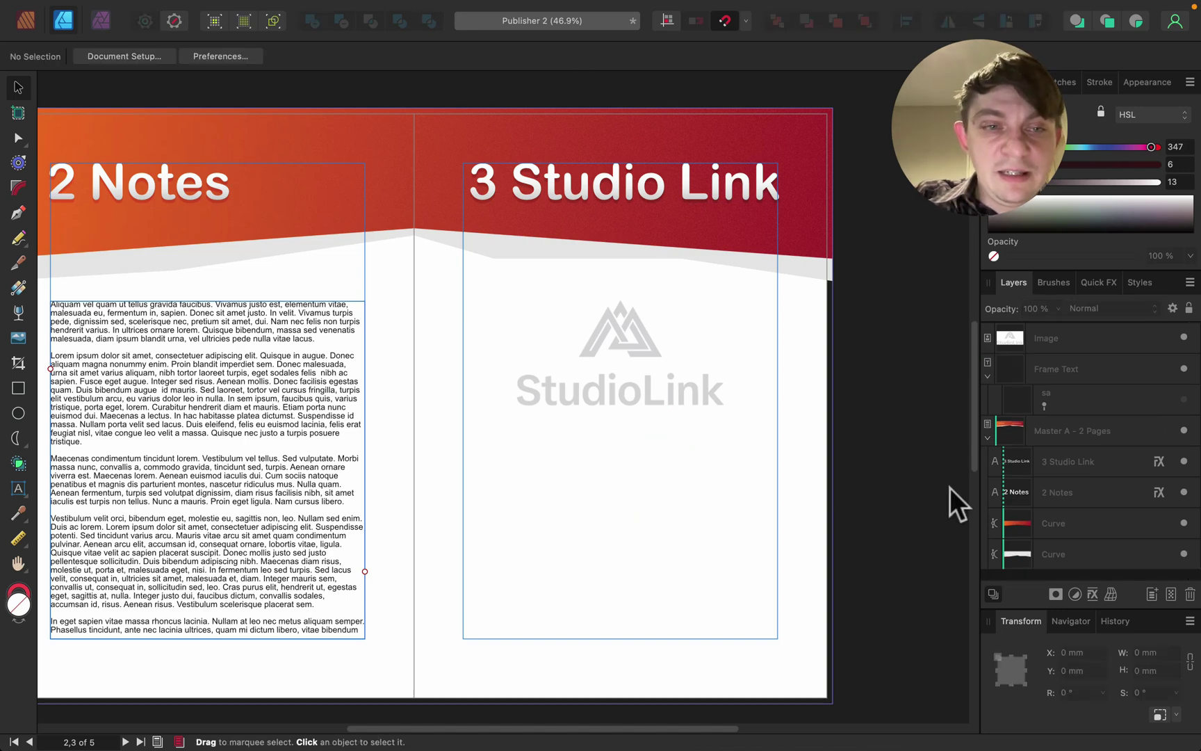
# - Draw a wide red dashed rectangle below the logo and apply an Arc - Vertical warp set to -44%
pyautogui.click(18, 388)
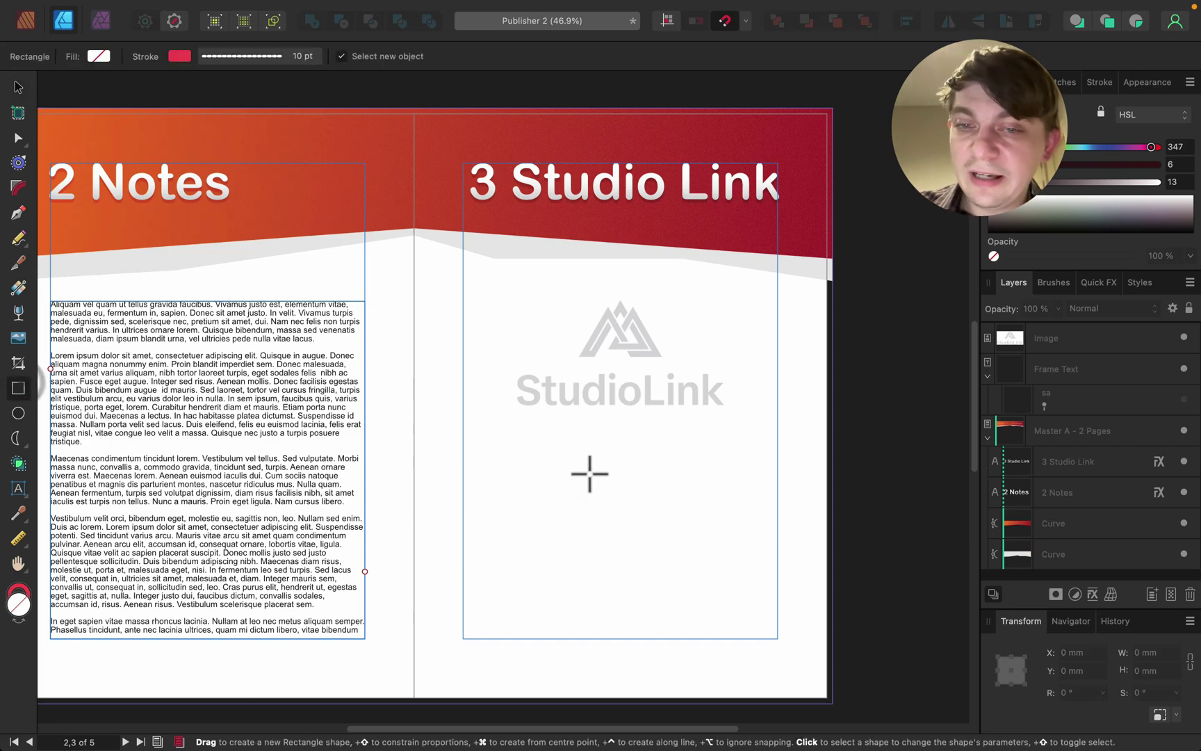
pyautogui.moveTo(523, 461); pyautogui.dragTo(758, 527)
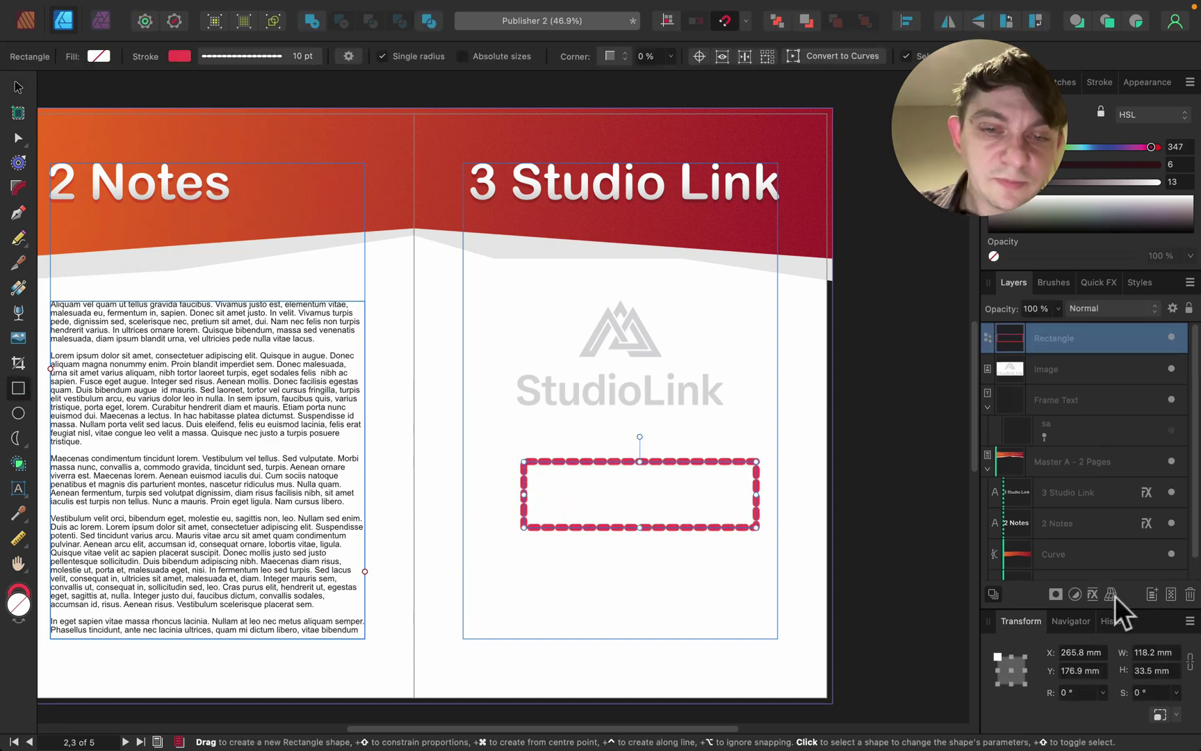
pyautogui.click(1112, 595)
pyautogui.click(1146, 663)
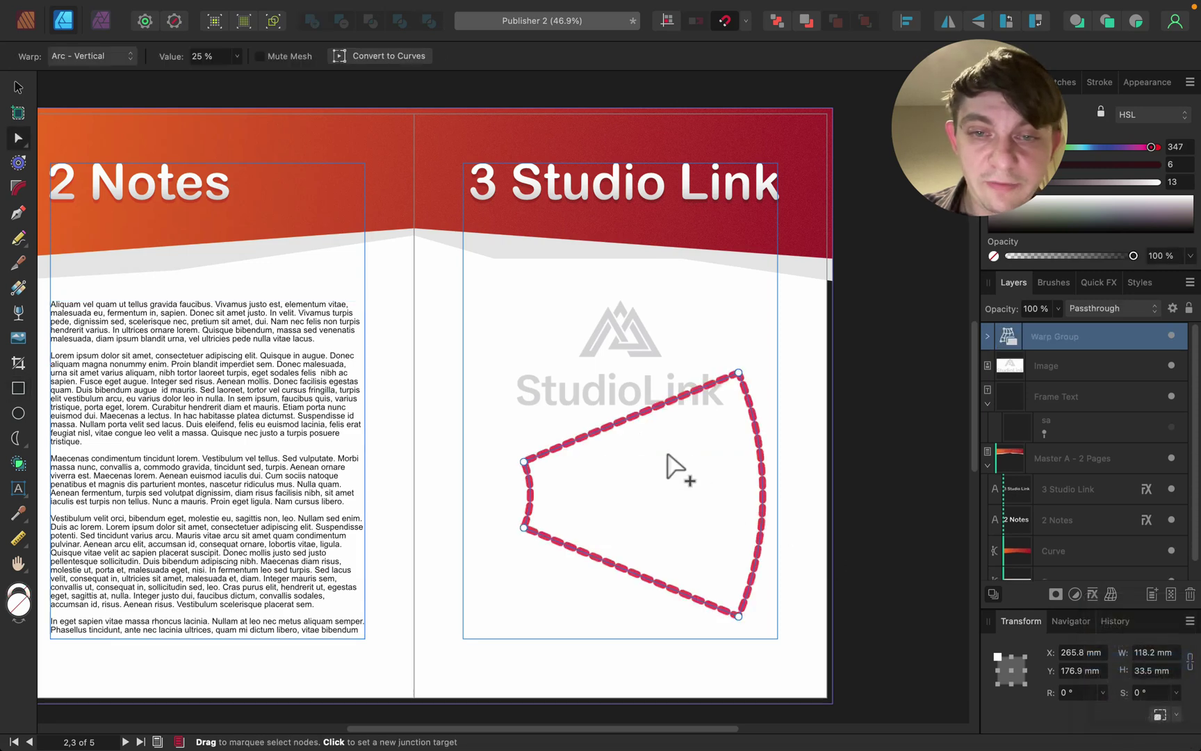
pyautogui.click(239, 55)
pyautogui.moveTo(225, 72)
pyautogui.mouseDown()
pyautogui.moveTo(192, 77)
pyautogui.moveTo(236, 81)
pyautogui.moveTo(220, 80)
pyautogui.mouseUp()
pyautogui.click(18, 86)
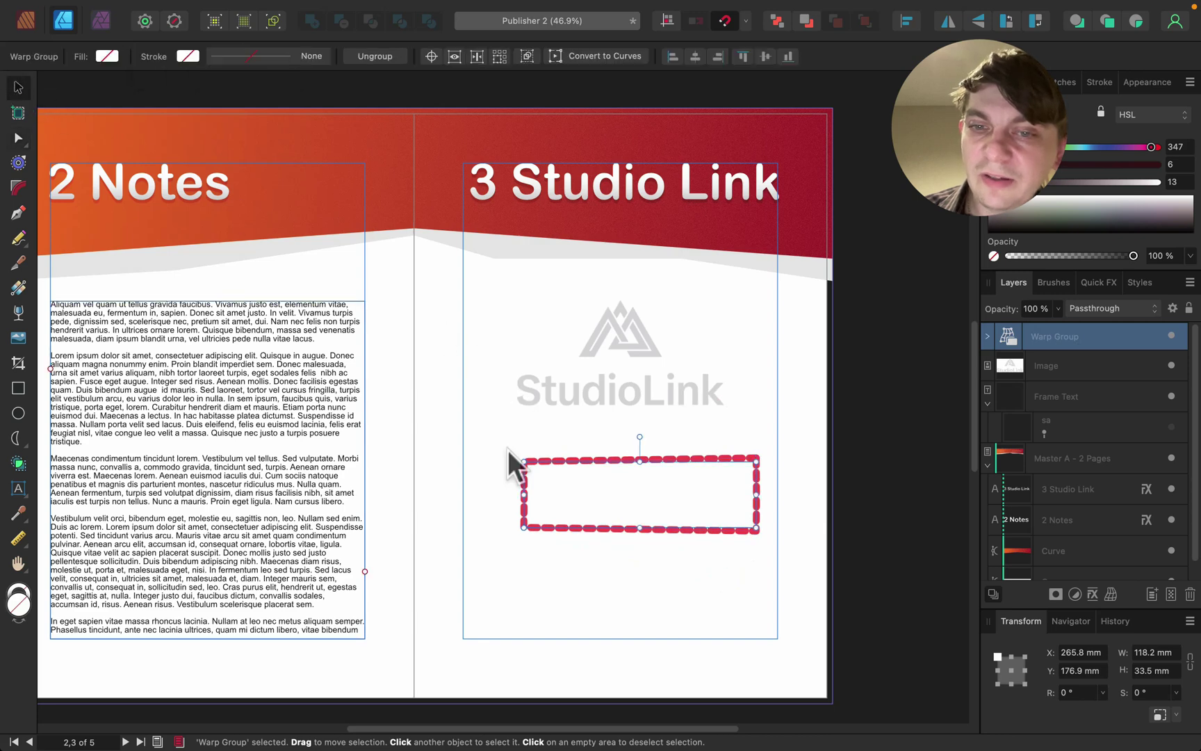
pyautogui.moveTo(508, 450); pyautogui.dragTo(798, 568)
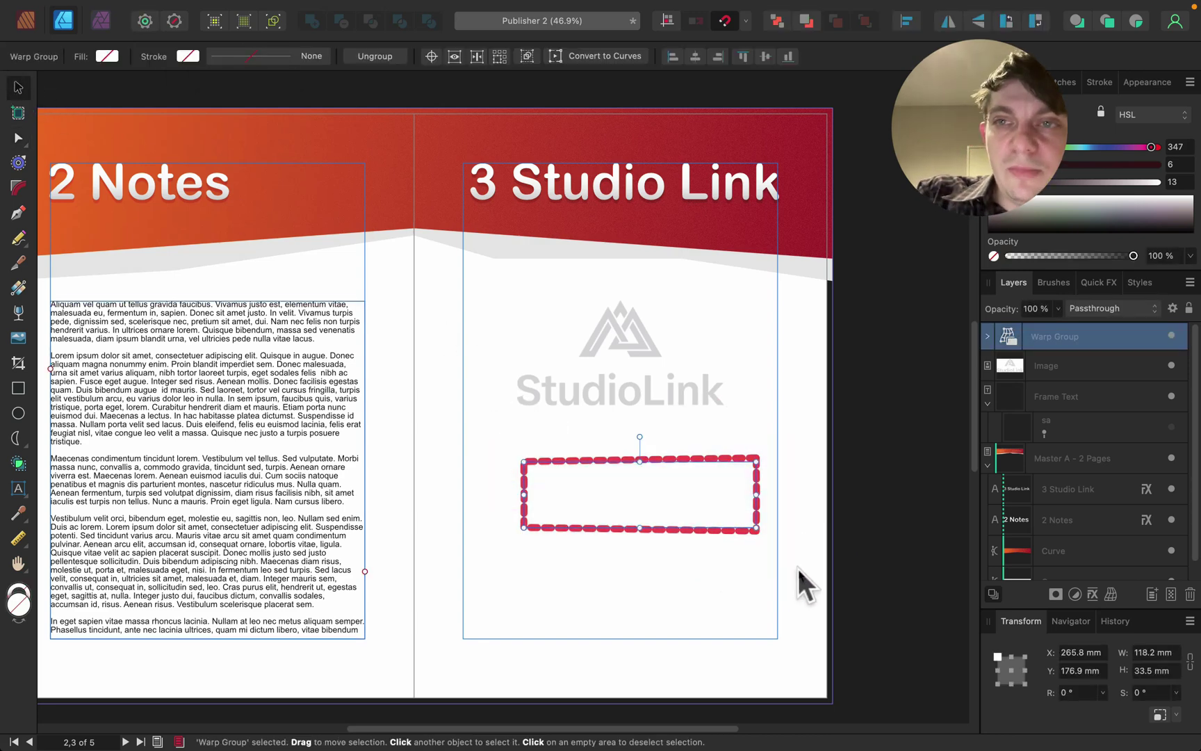
# - Delete the warped rectangle group, then switch to the Photo persona and back
pyautogui.press('Delete')
pyautogui.click(98, 11)
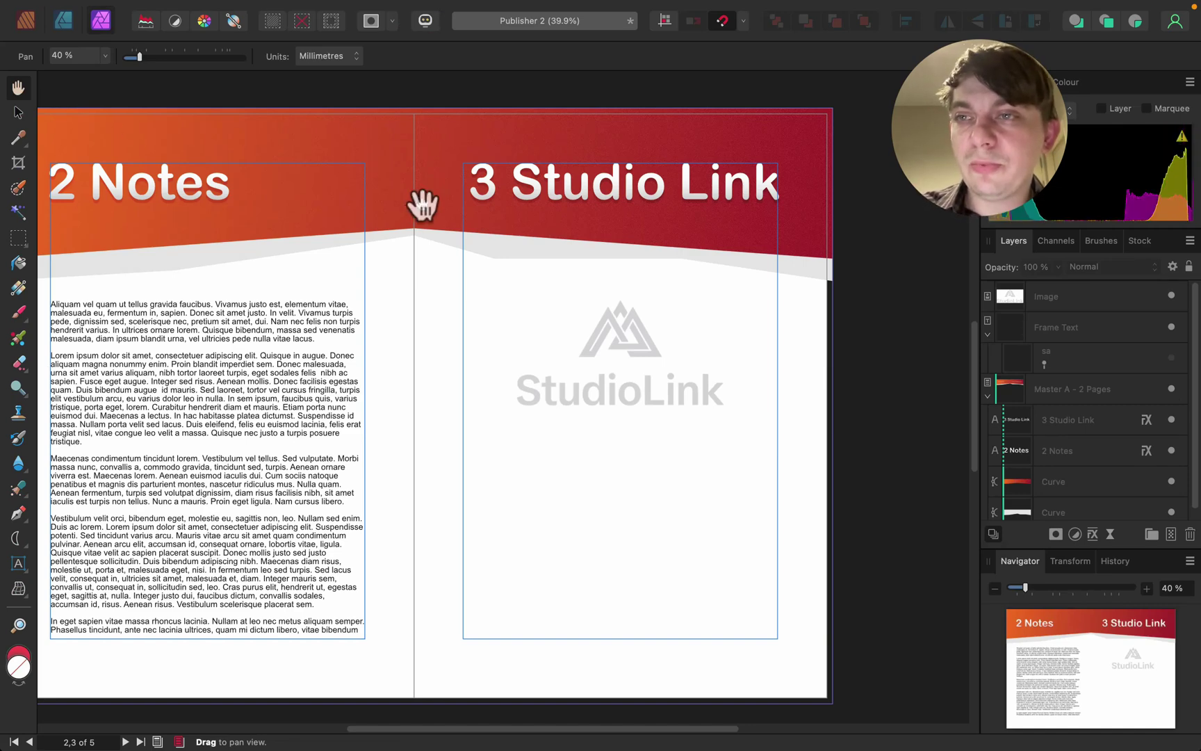
pyautogui.click(25, 25)
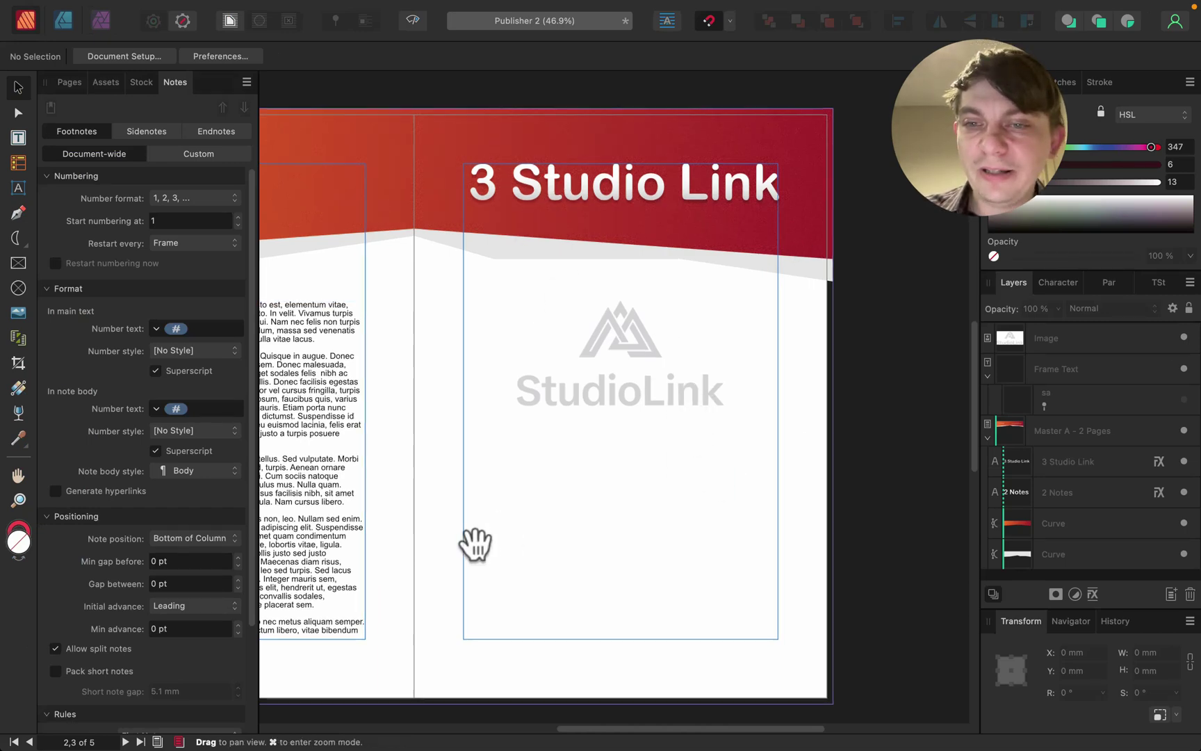
# - Show the Pages panel and pan to the '4 Select Same' page with its pink and orange shapes
pyautogui.scroll(-2, 482, 547)
pyautogui.hscroll(-4, 483, 547)
pyautogui.click(69, 82)
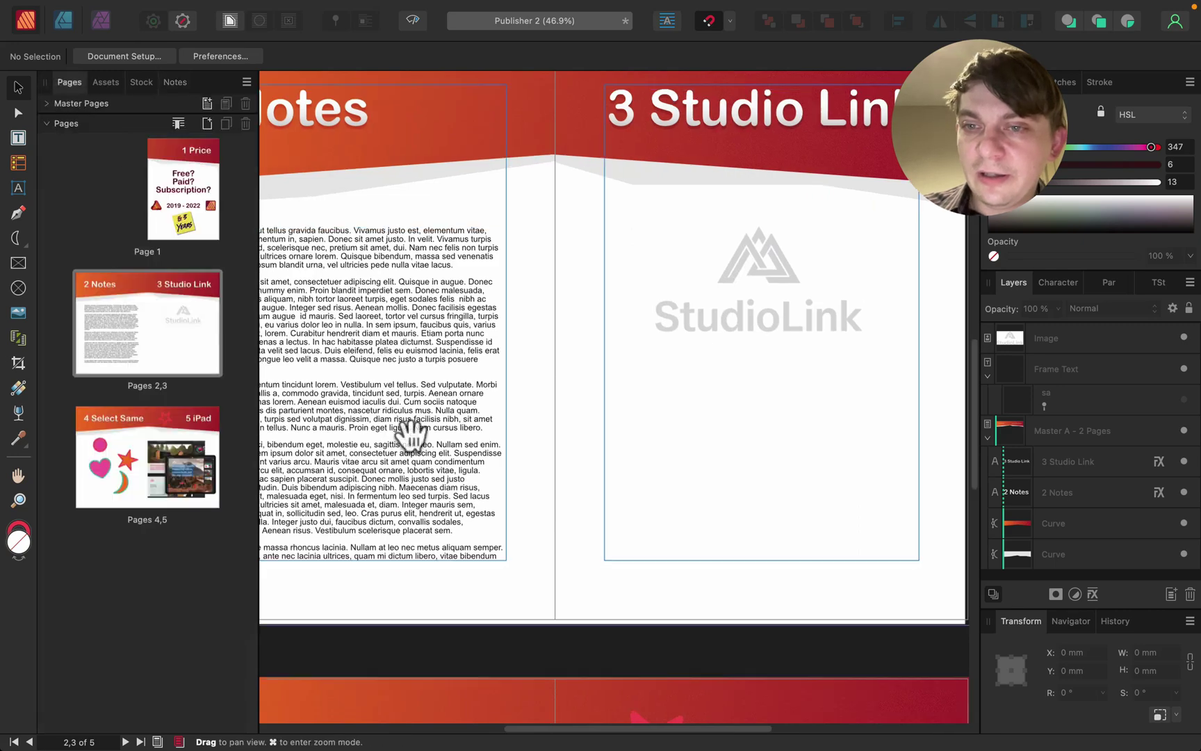
pyautogui.scroll(-5, 429, 415)
pyautogui.hscroll(-5, 429, 415)
pyautogui.moveTo(683, 528); pyautogui.dragTo(536, 231)
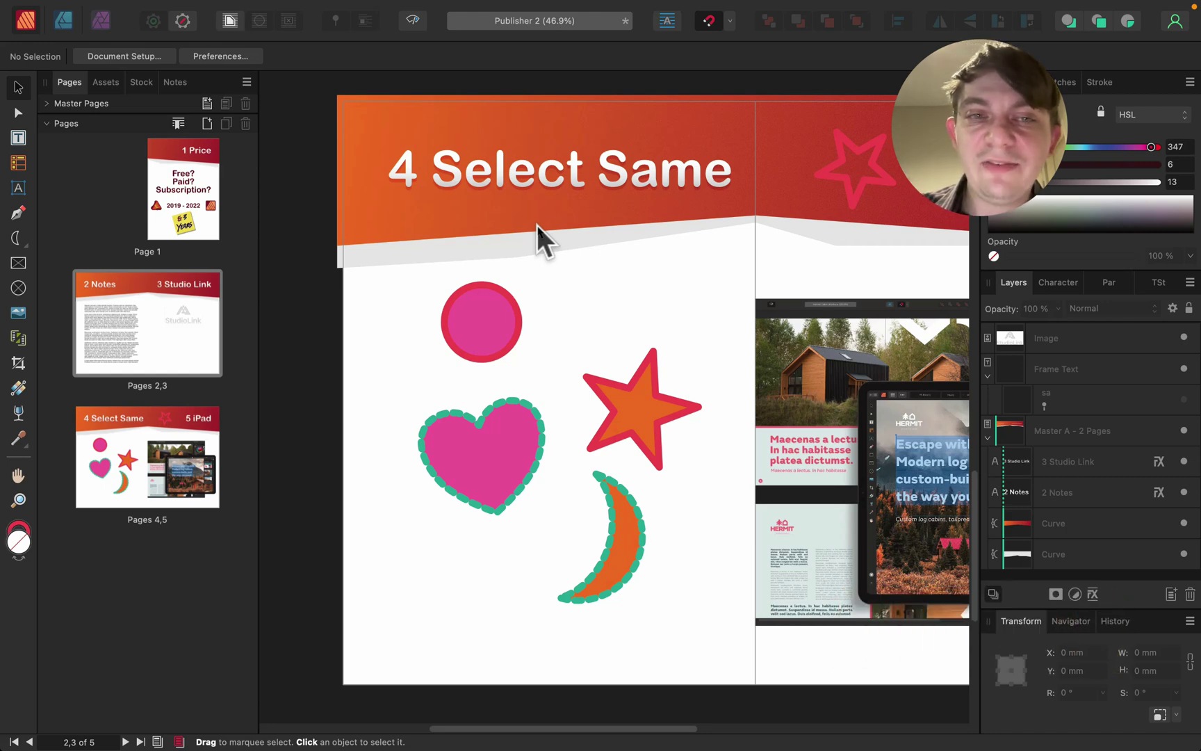
# - On page 4, select the pink circle and all shapes with its fill colour, adding the heart
pyautogui.click(603, 291)
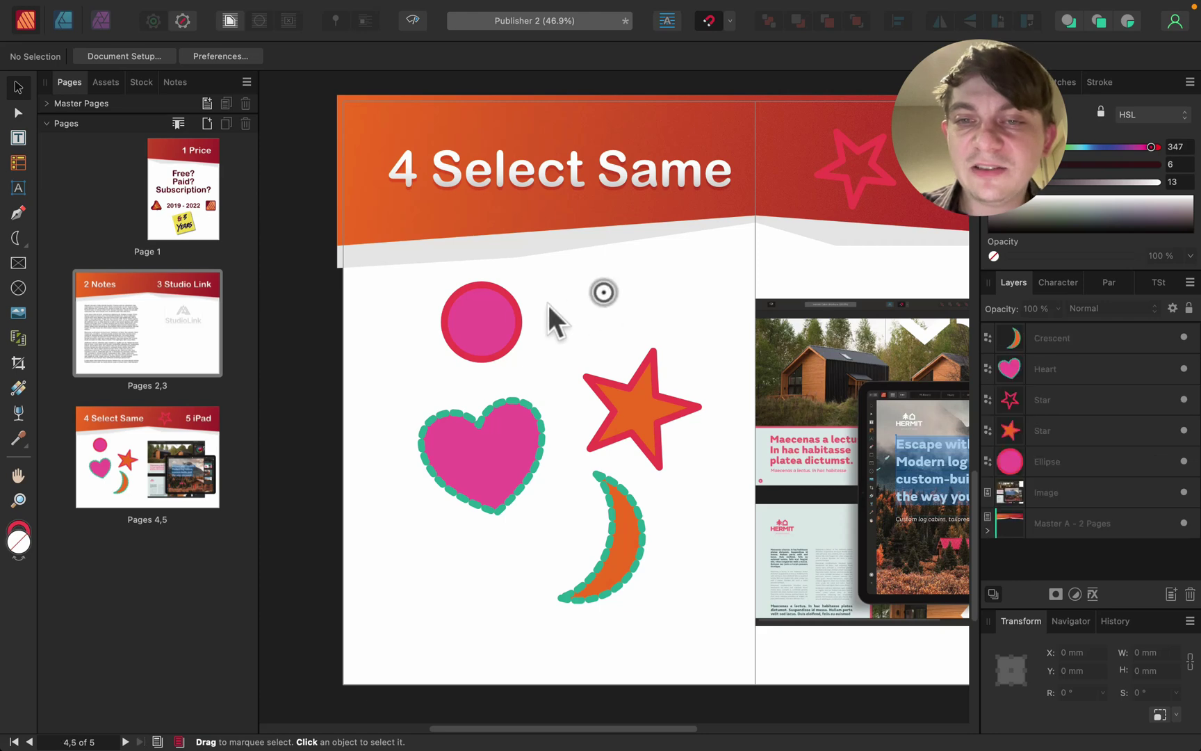
pyautogui.click(494, 312)
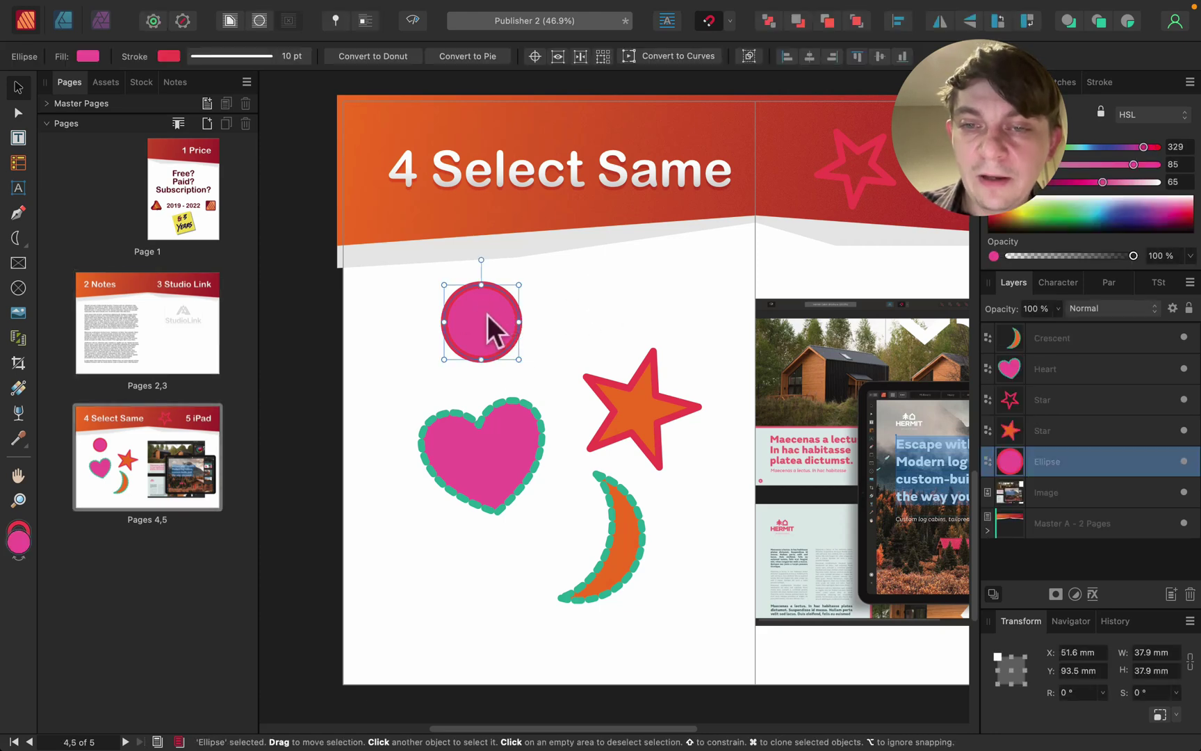
pyautogui.moveTo(376, 8)
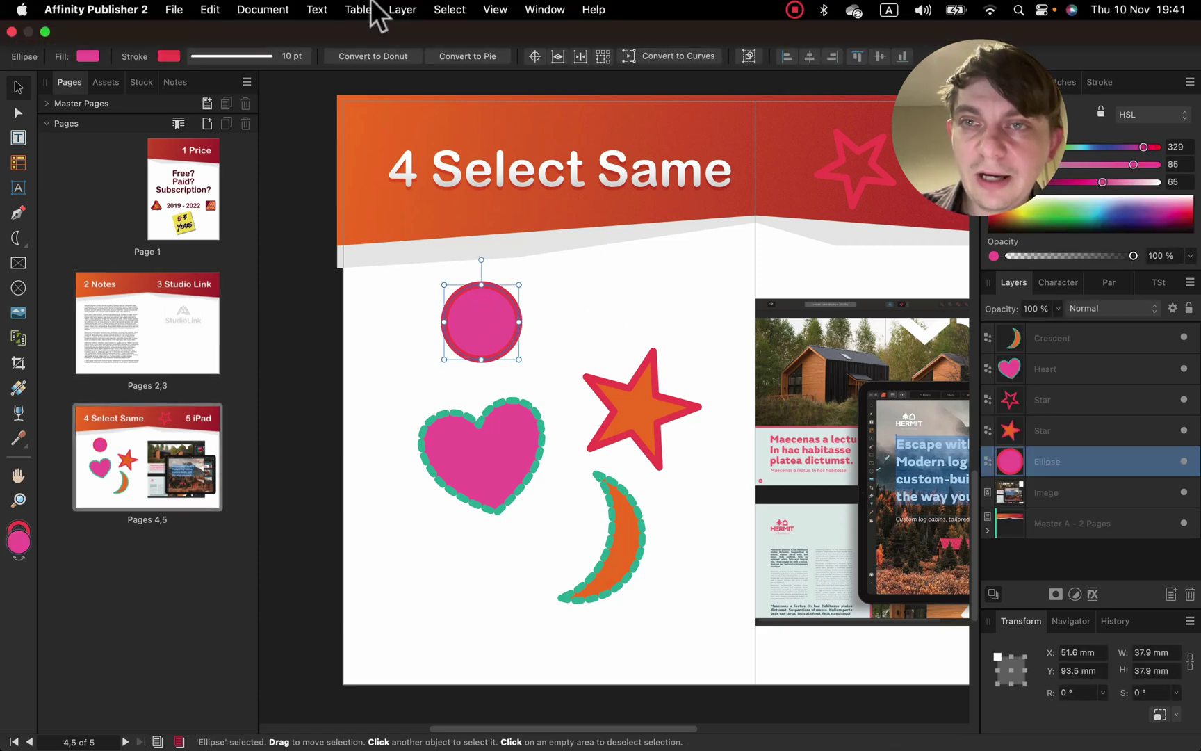
pyautogui.click(449, 9)
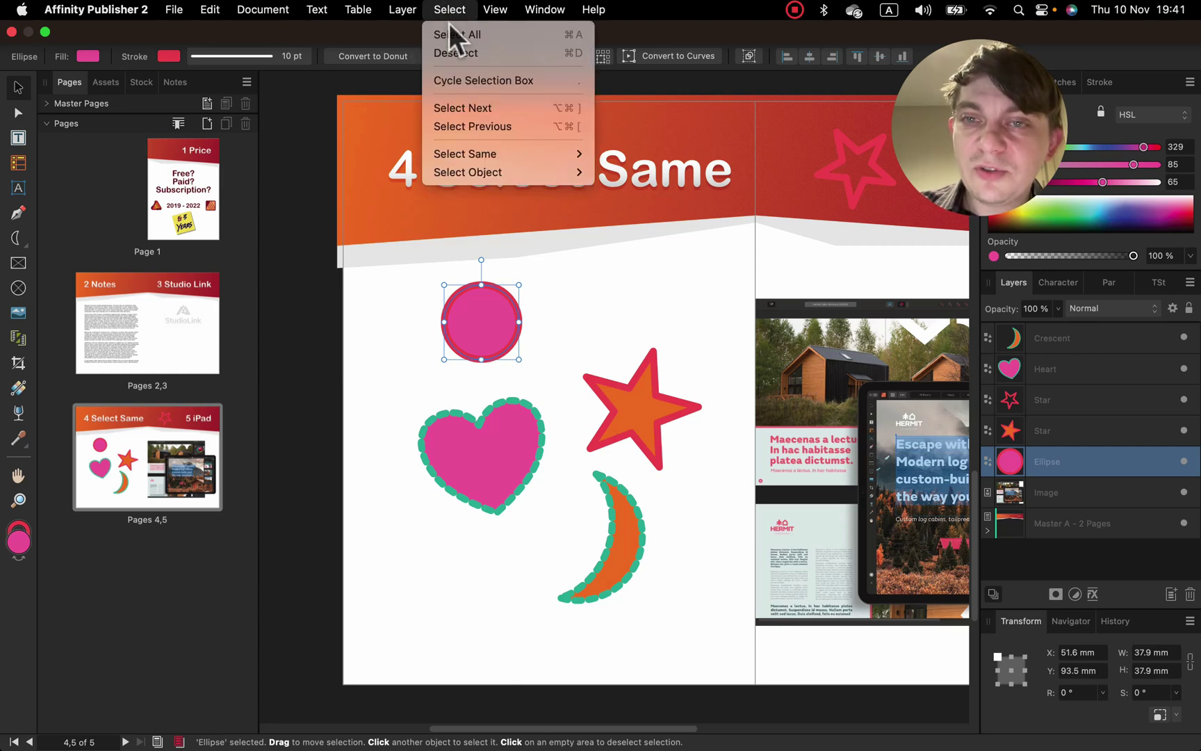
pyautogui.moveTo(457, 153)
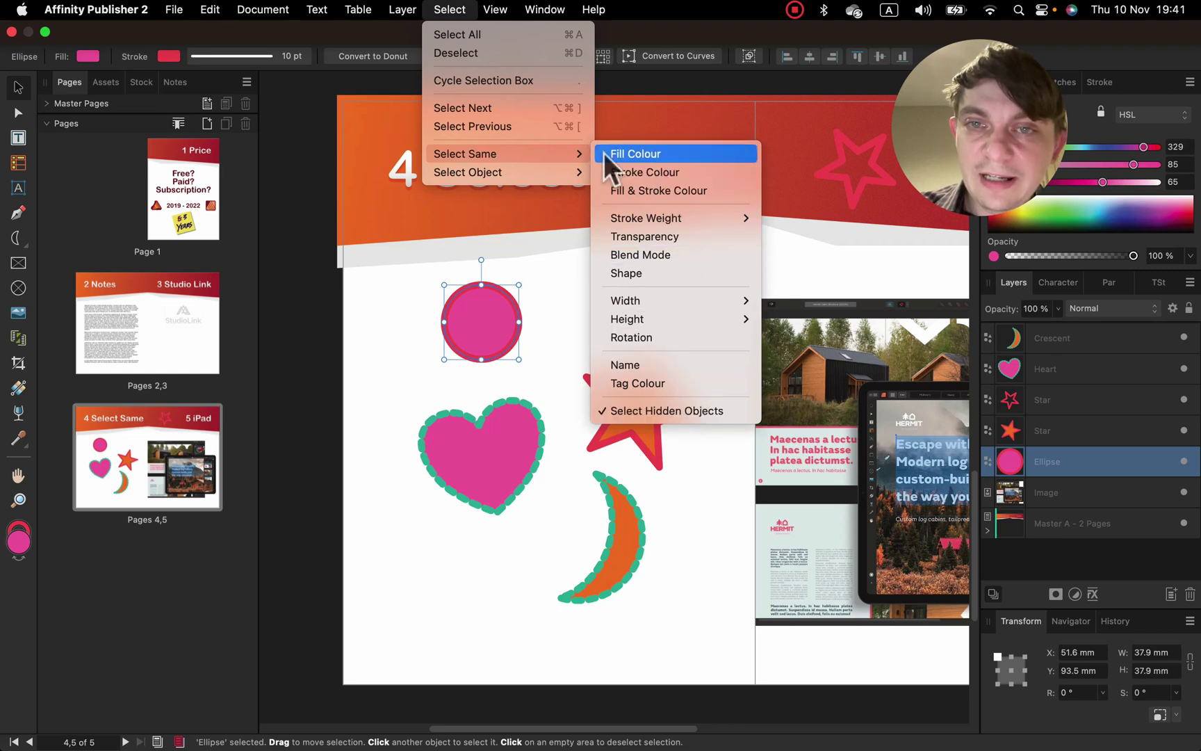
pyautogui.click(651, 156)
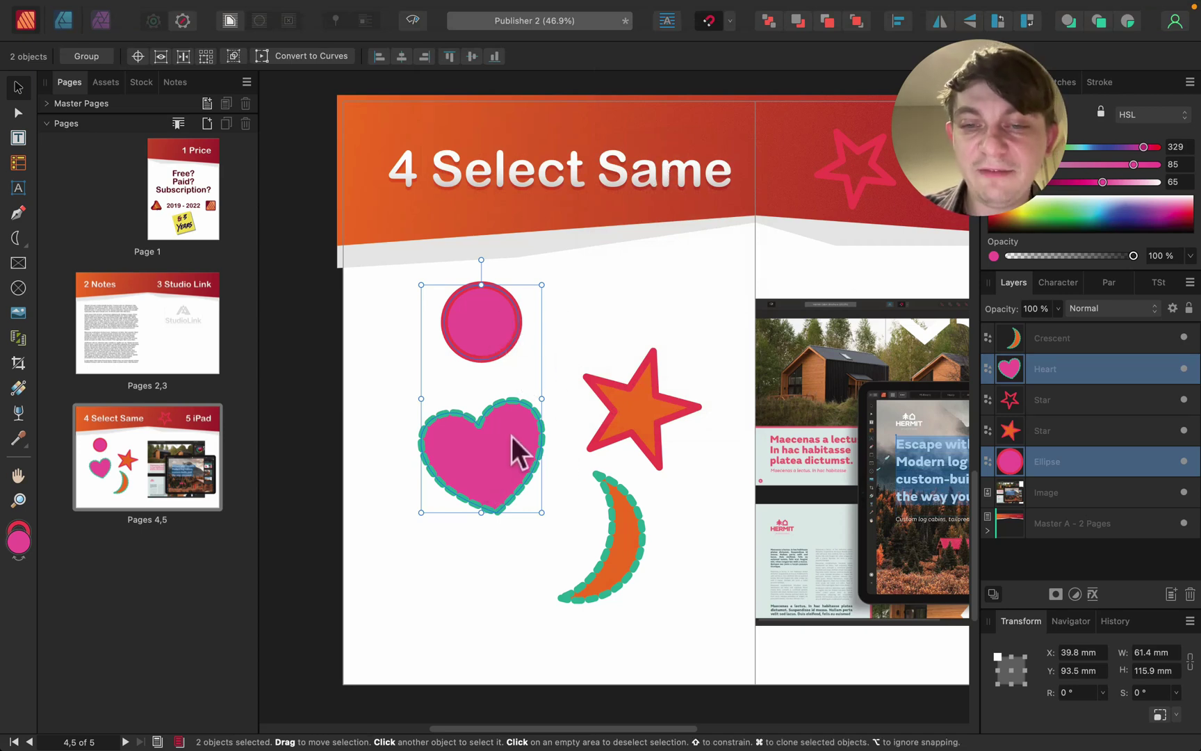
# - Reselect only the pink circle and select all shapes sharing its crimson stroke colour, adding both stars
pyautogui.click(561, 318)
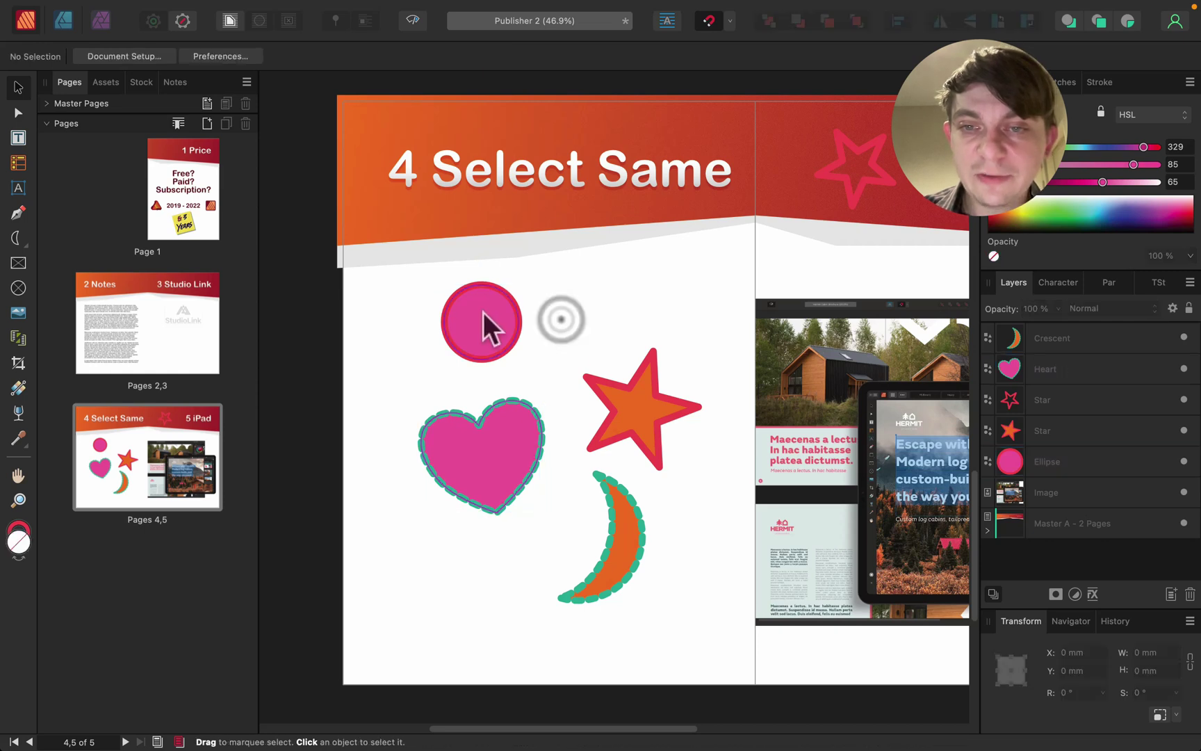
pyautogui.click(483, 314)
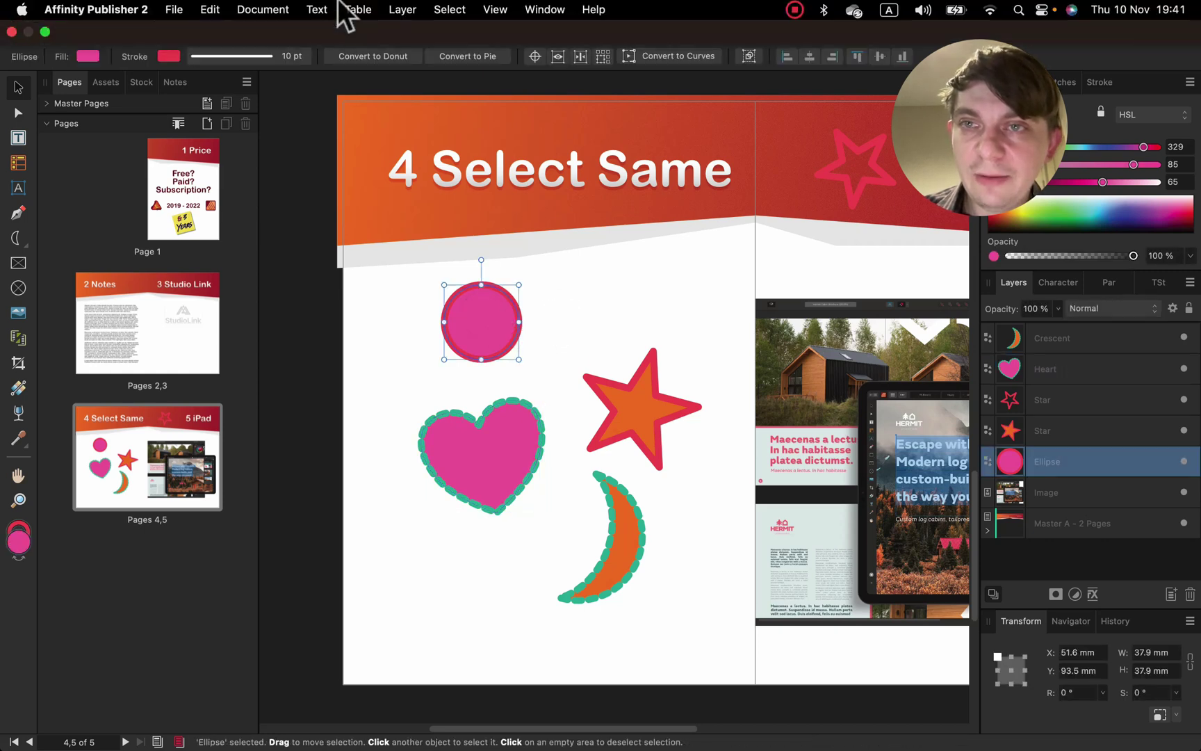
pyautogui.click(449, 10)
pyautogui.moveTo(488, 159)
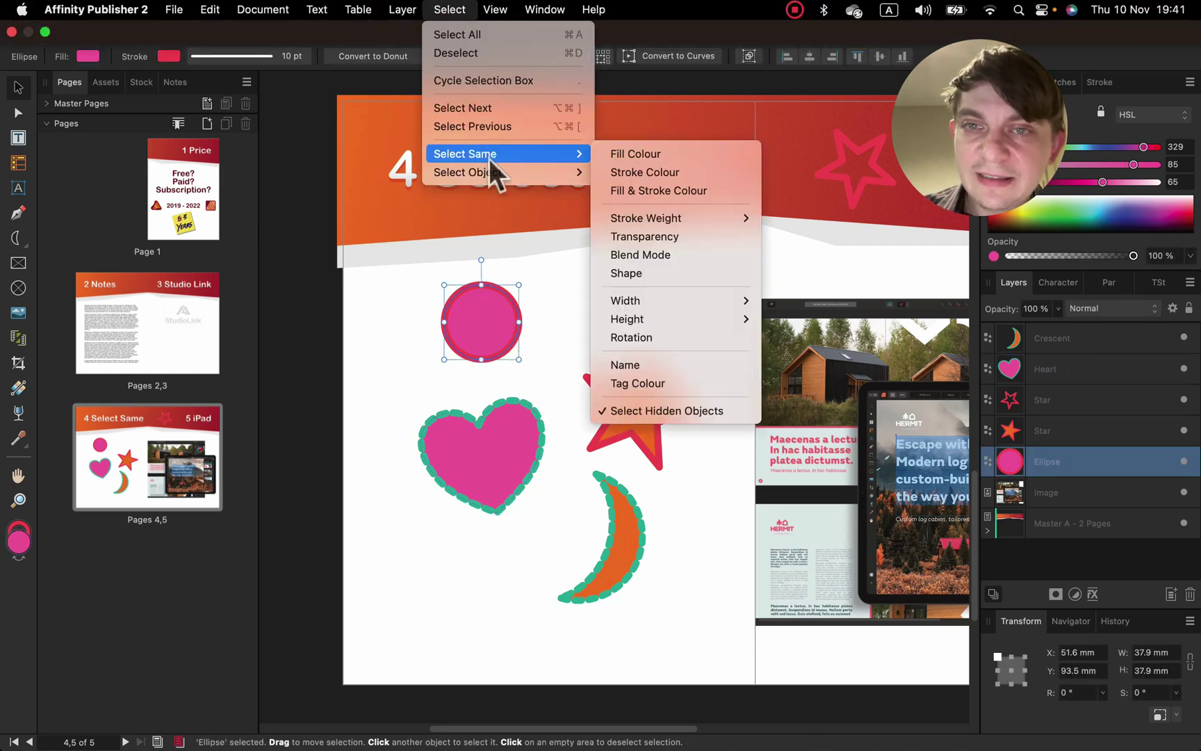
pyautogui.click(619, 169)
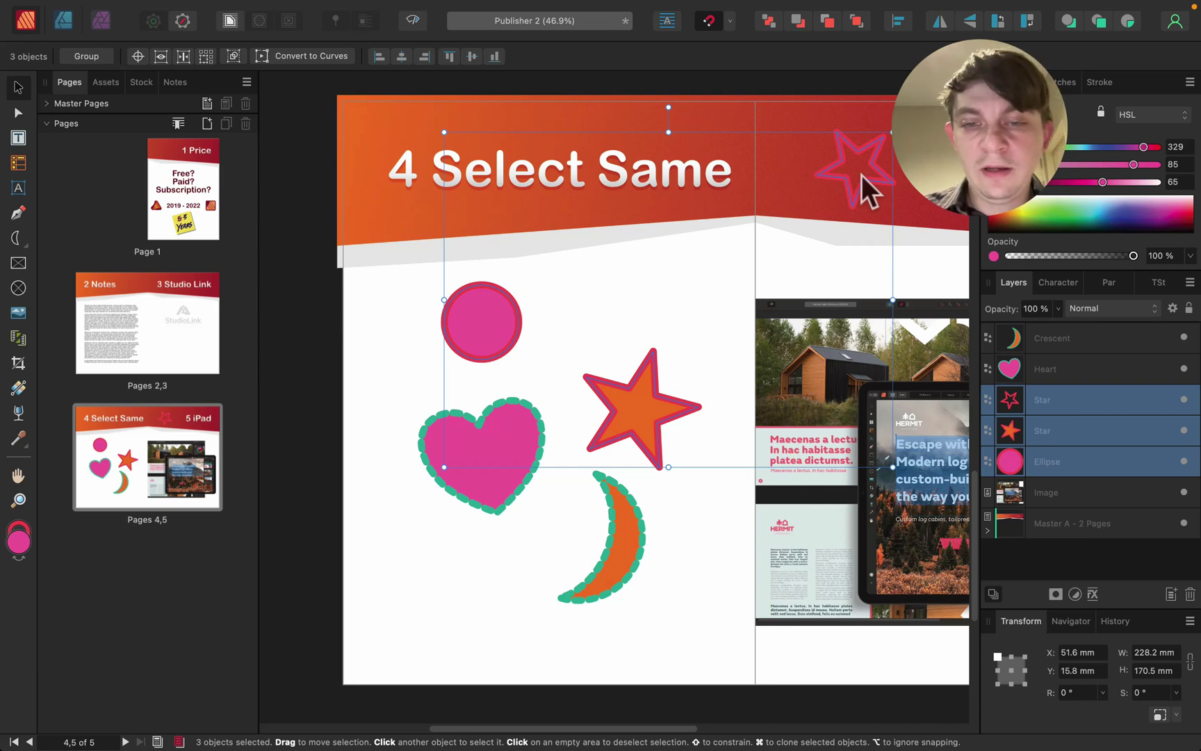
# - Select the orange crescent and match its Fill & Stroke Colour, which finds no other shapes
pyautogui.click(625, 550)
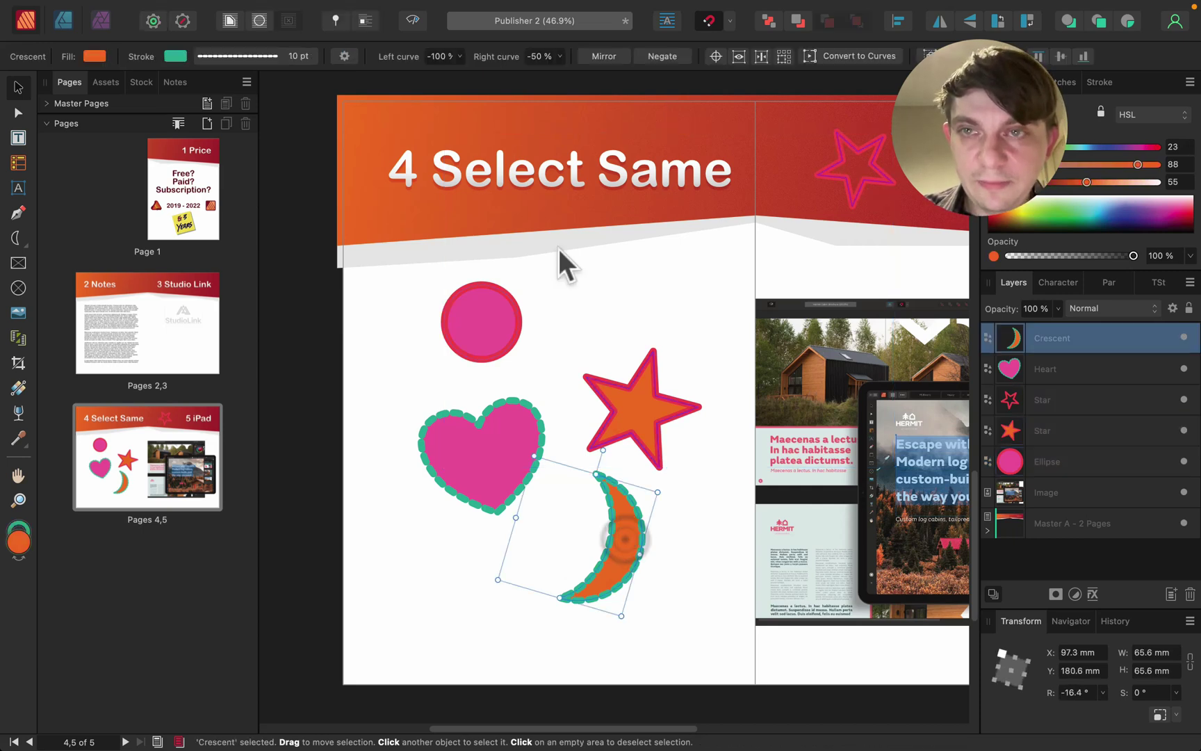
pyautogui.moveTo(306, 14)
pyautogui.click(449, 9)
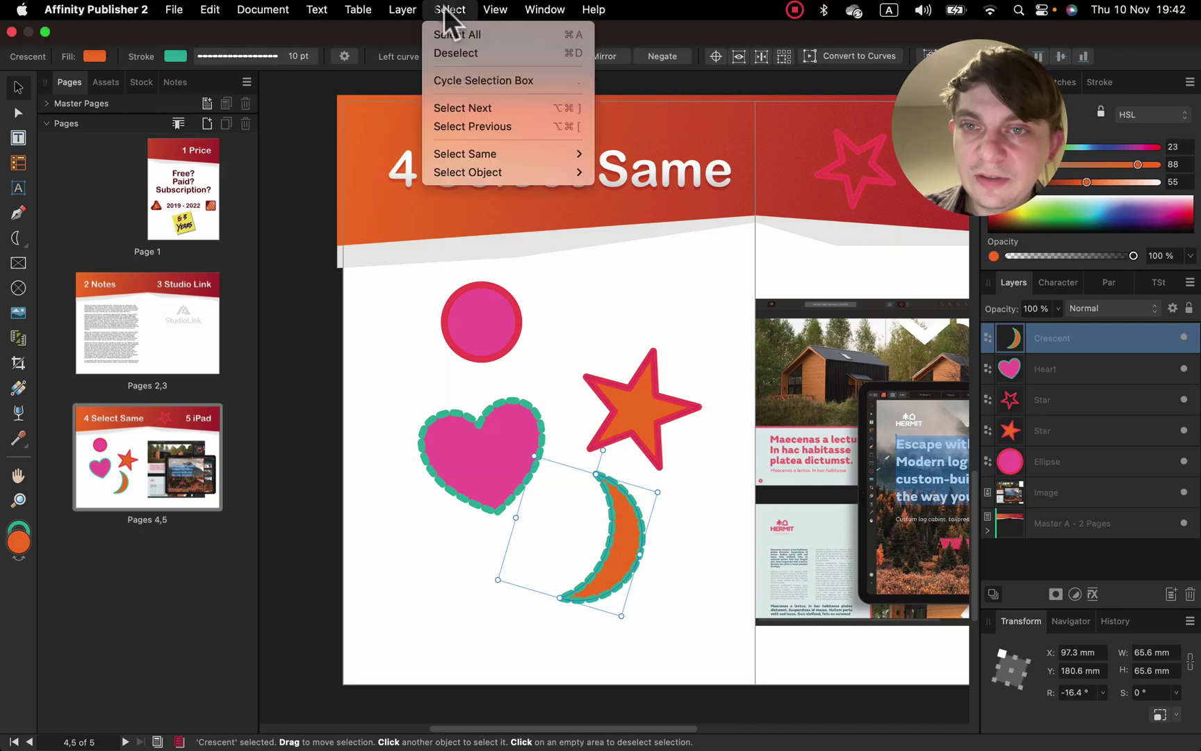
pyautogui.moveTo(477, 151)
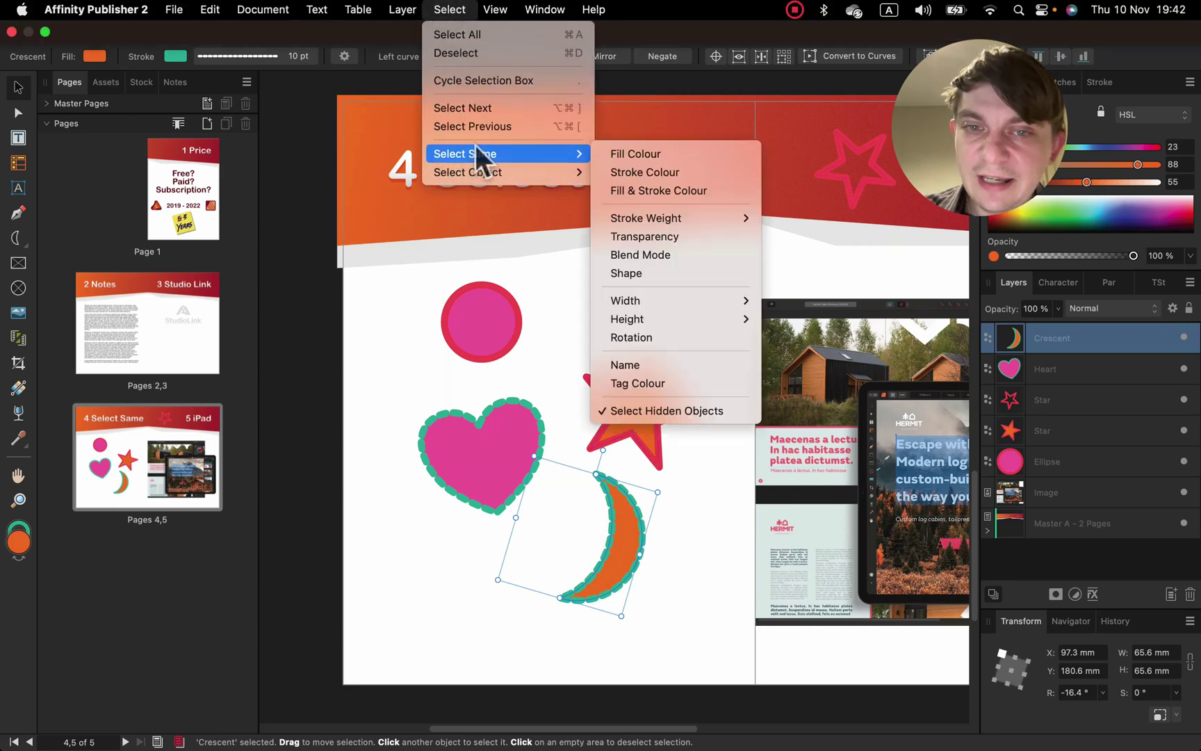
pyautogui.click(634, 182)
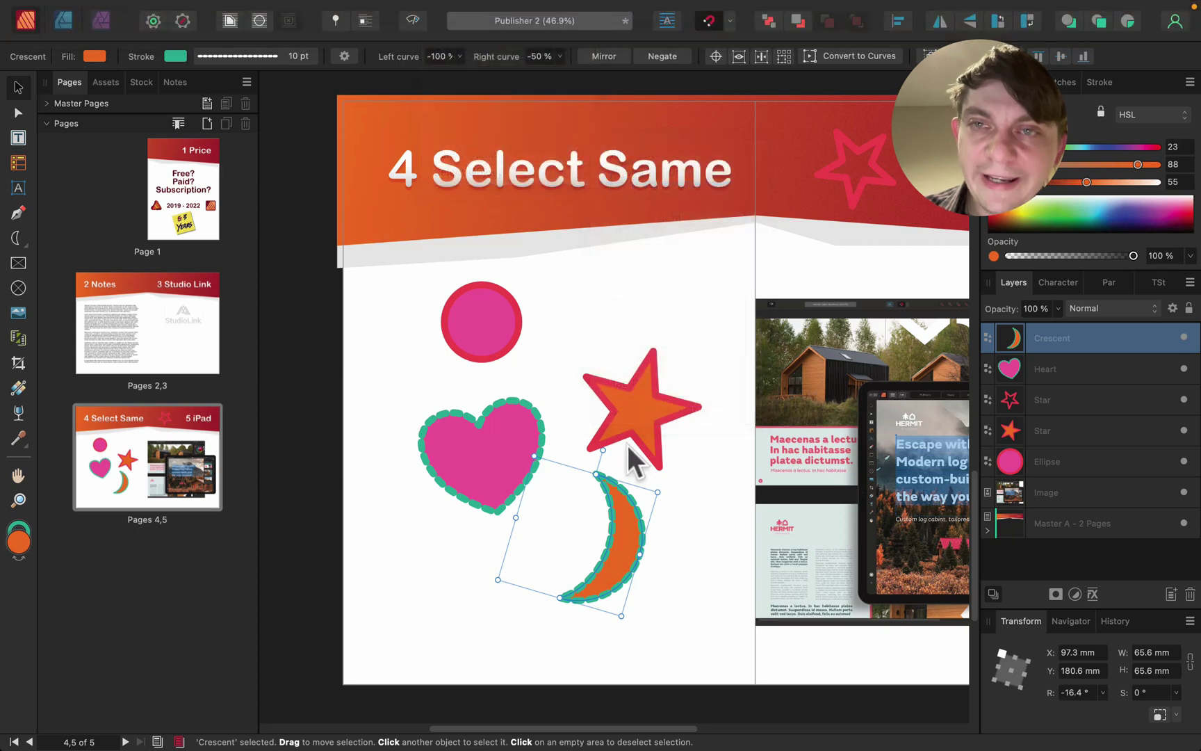
# - Select all shapes with the crescent's orange fill, adding the orange star, then deselect
pyautogui.click(459, 9)
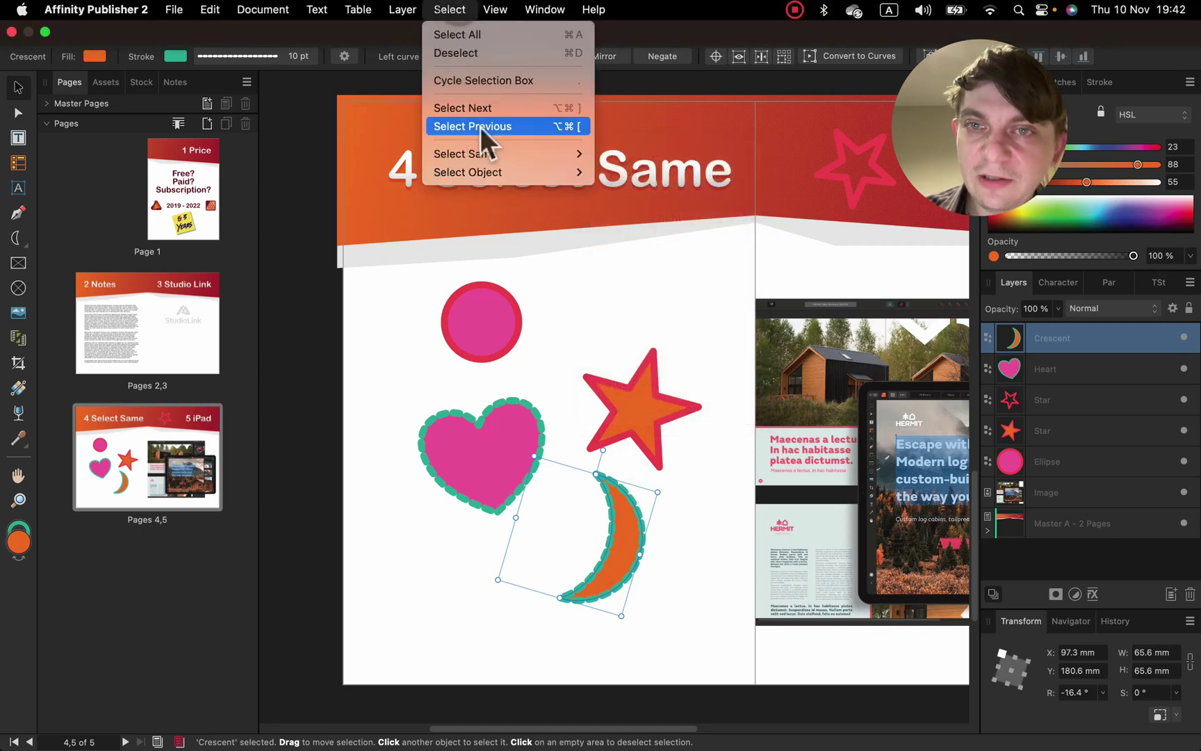
pyautogui.moveTo(489, 160)
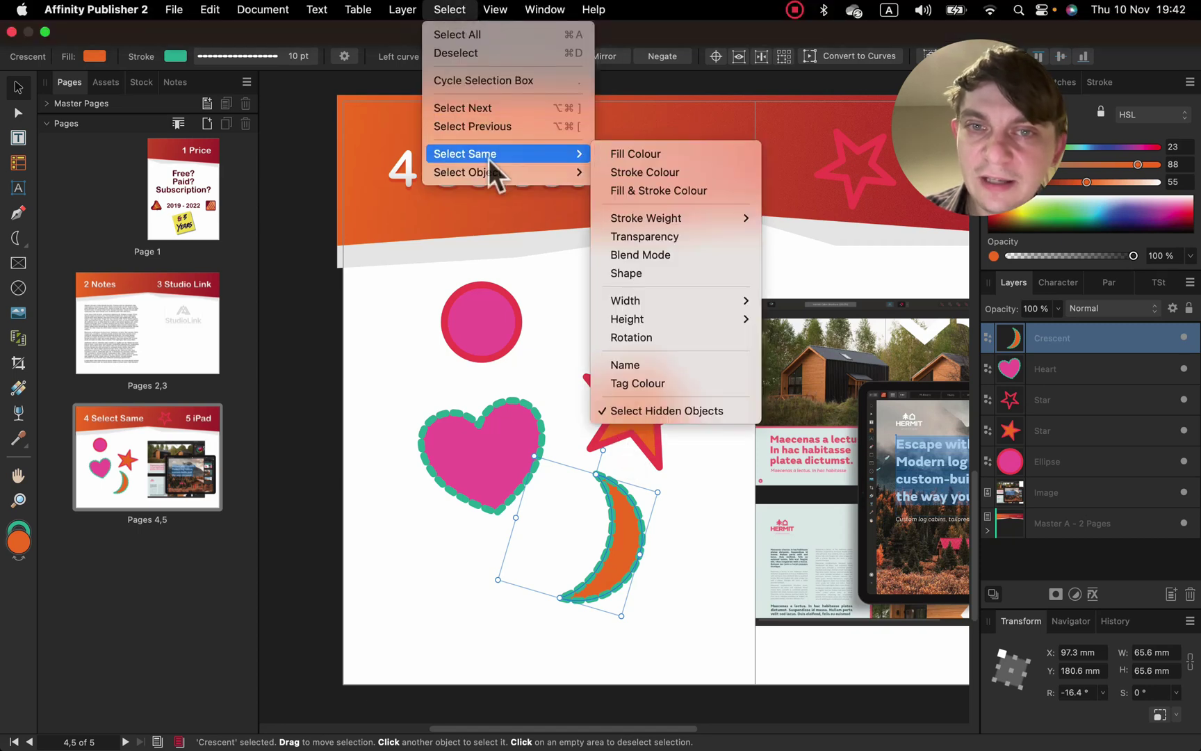
pyautogui.click(620, 153)
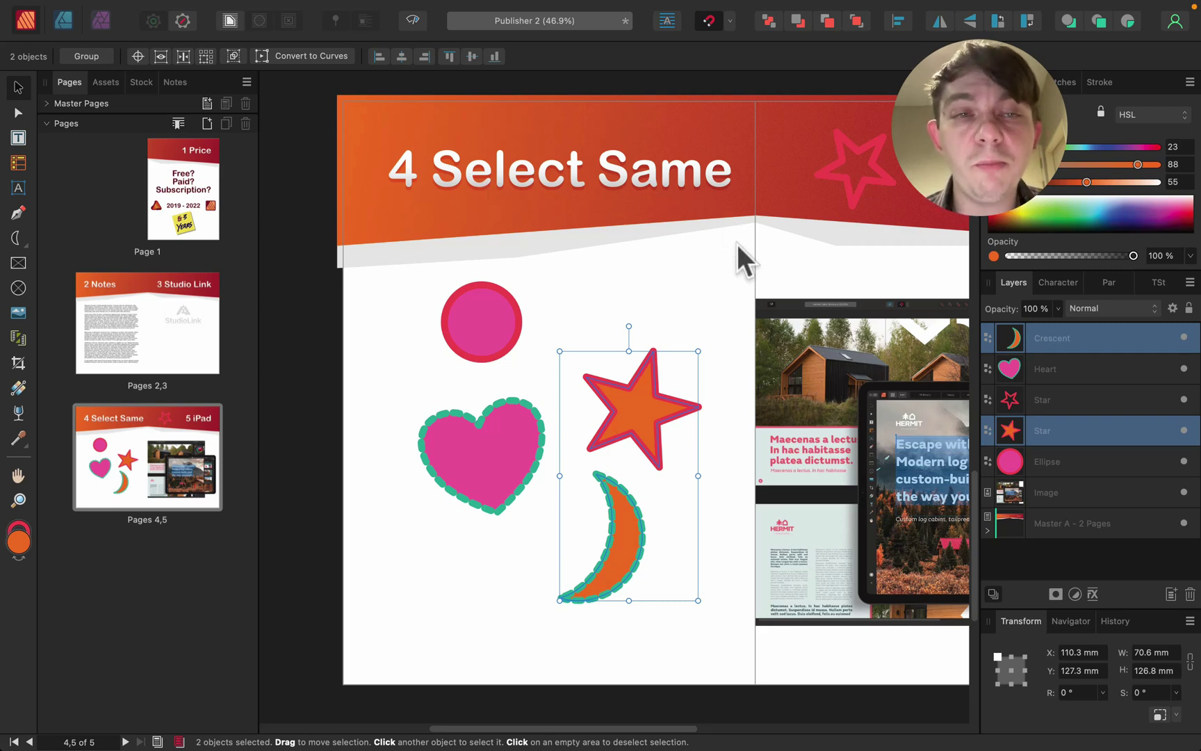
pyautogui.click(709, 283)
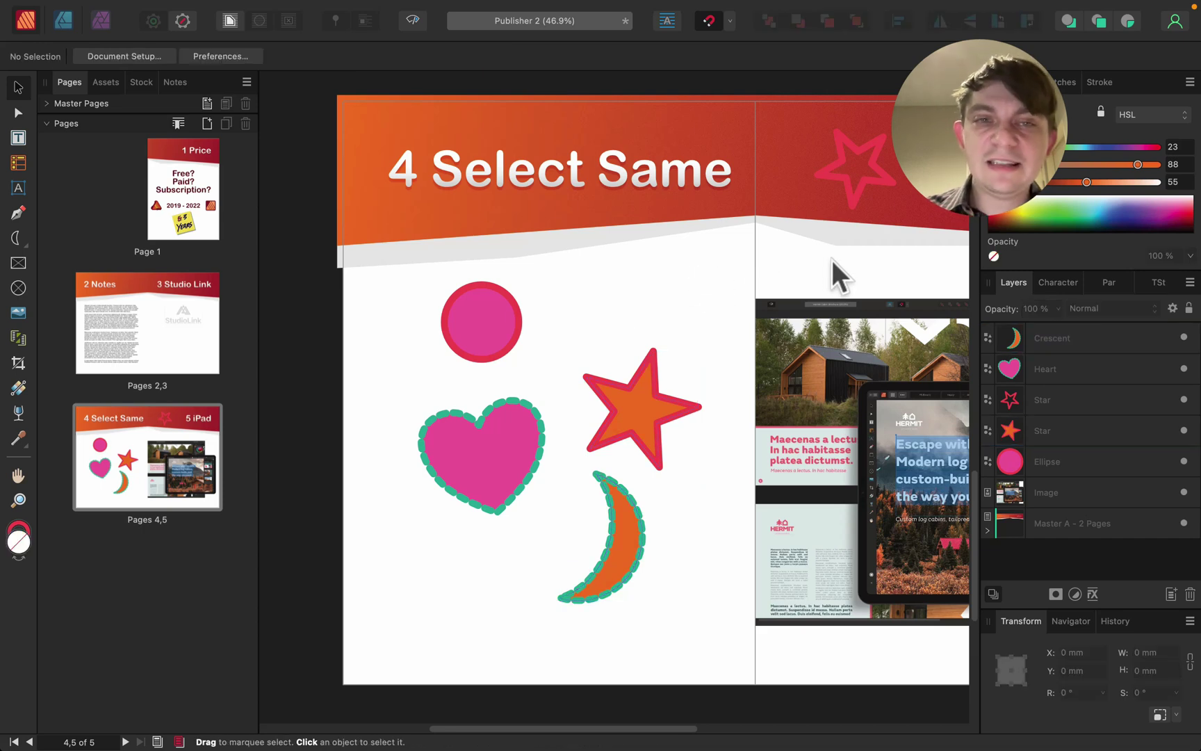
# - Pan the canvas left to show the 5 iPad page beside the shapes
pyautogui.moveTo(850, 259); pyautogui.dragTo(597, 260)
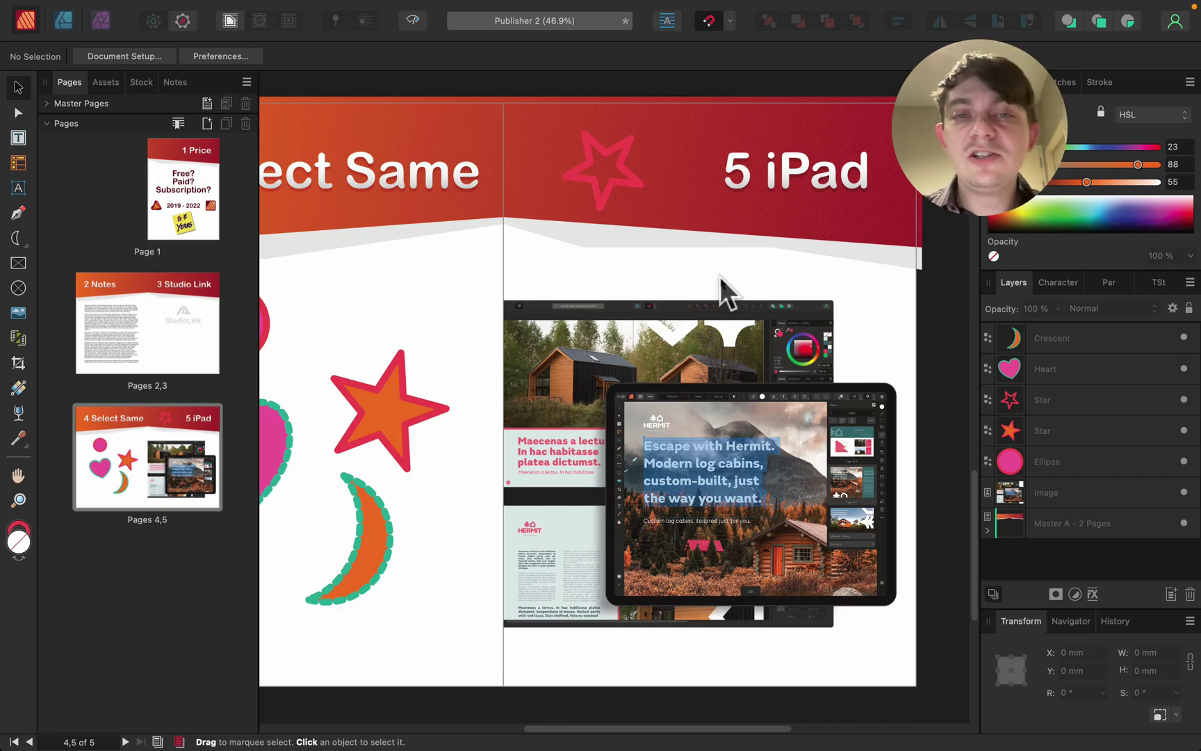
pyautogui.scroll(8, 758, 274)
pyautogui.scroll(10, 755, 276)
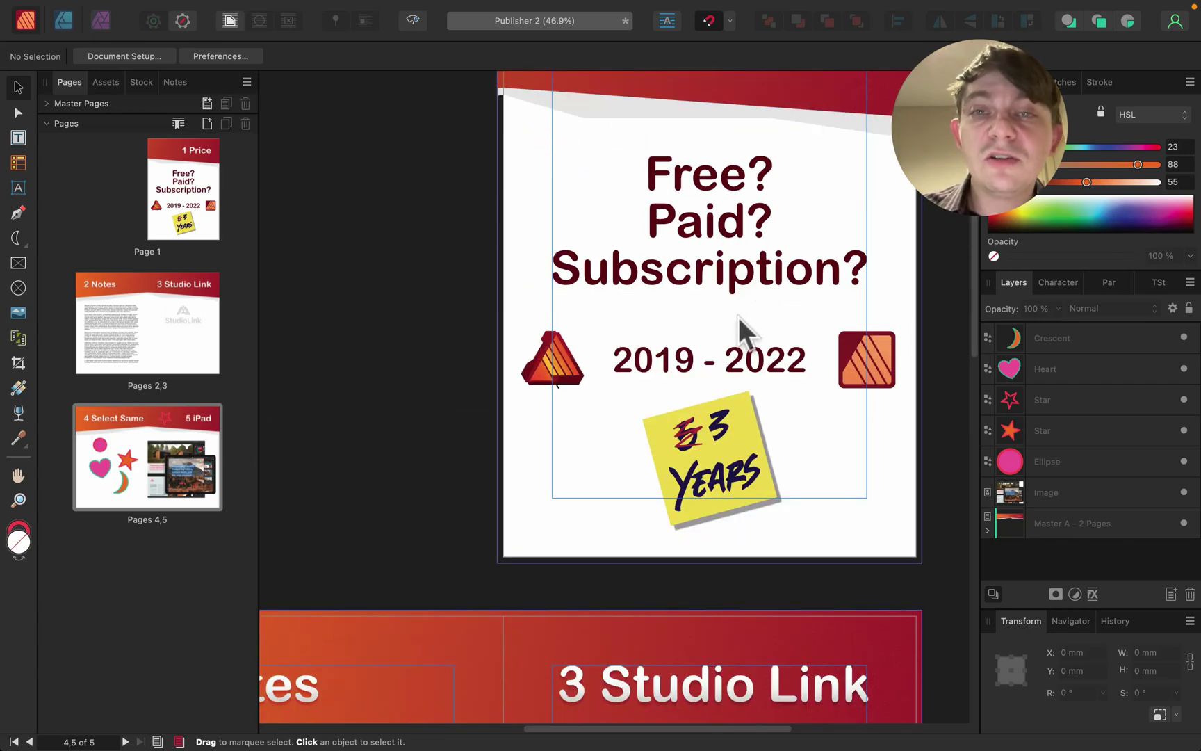
pyautogui.scroll(3, 739, 312)
pyautogui.scroll(3, 738, 312)
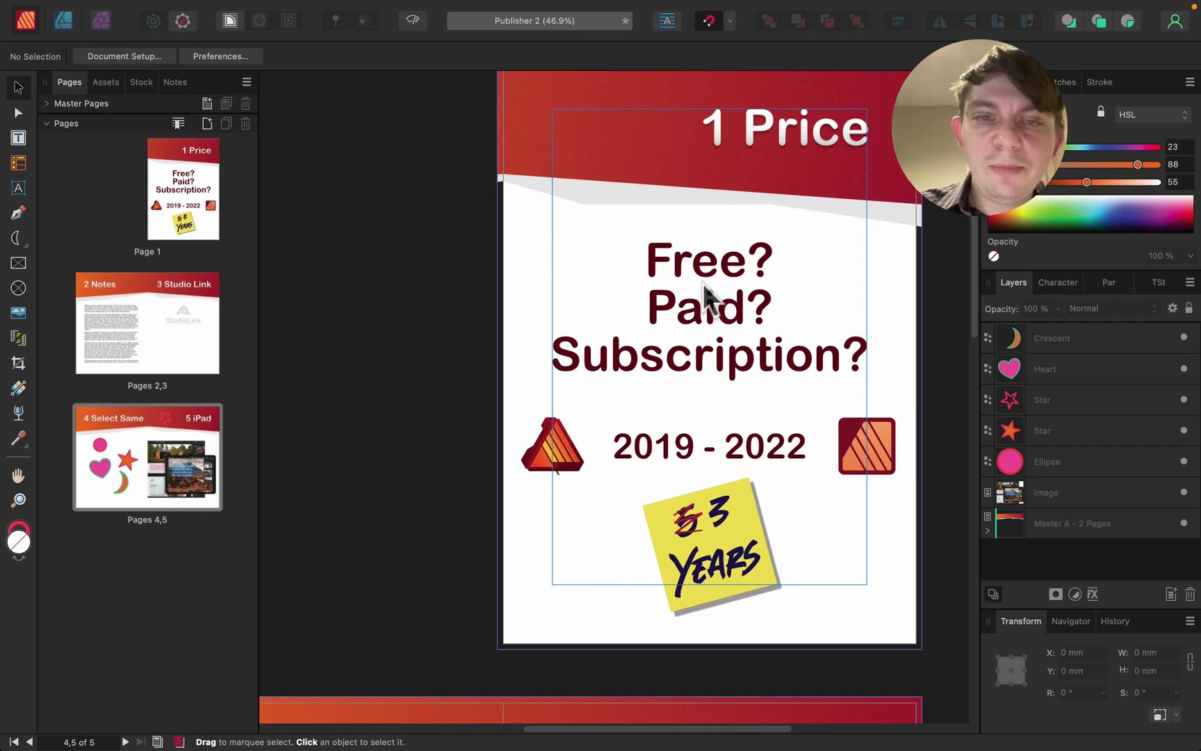
pyautogui.scroll(-10, 692, 330)
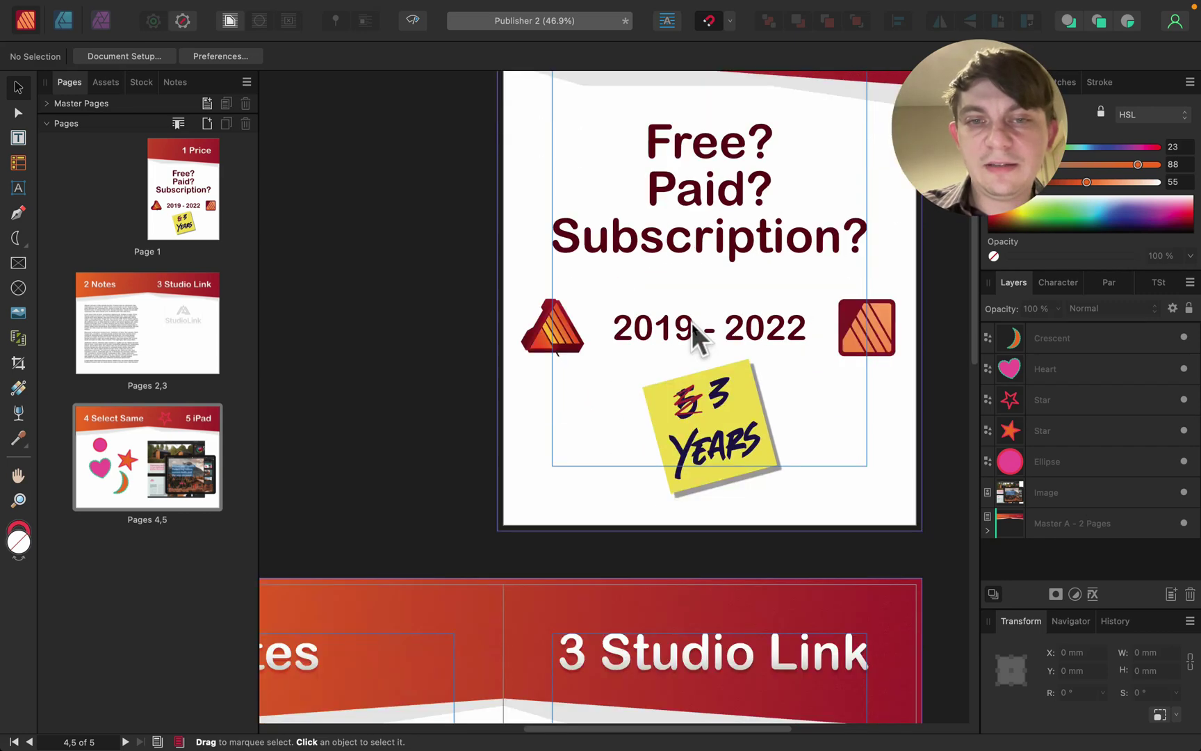
pyautogui.scroll(10, 693, 334)
pyautogui.scroll(-20, 692, 334)
pyautogui.moveTo(582, 478); pyautogui.dragTo(724, 313)
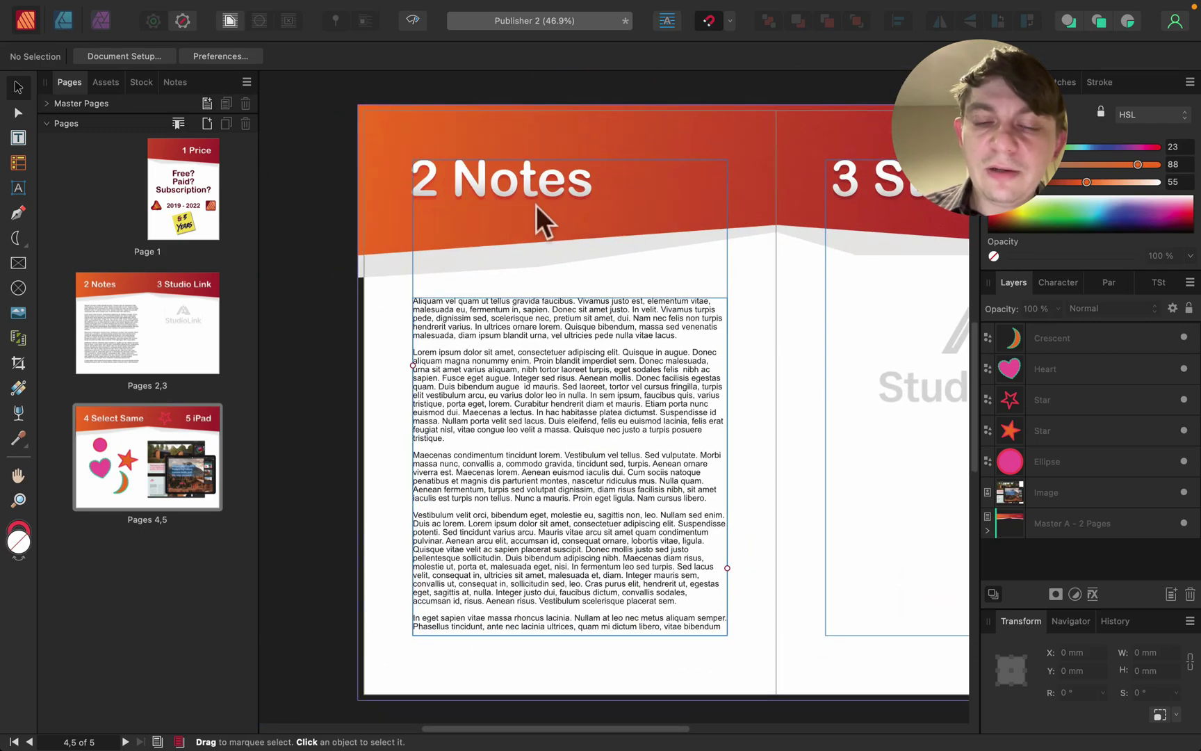
pyautogui.hscroll(10, 636, 375)
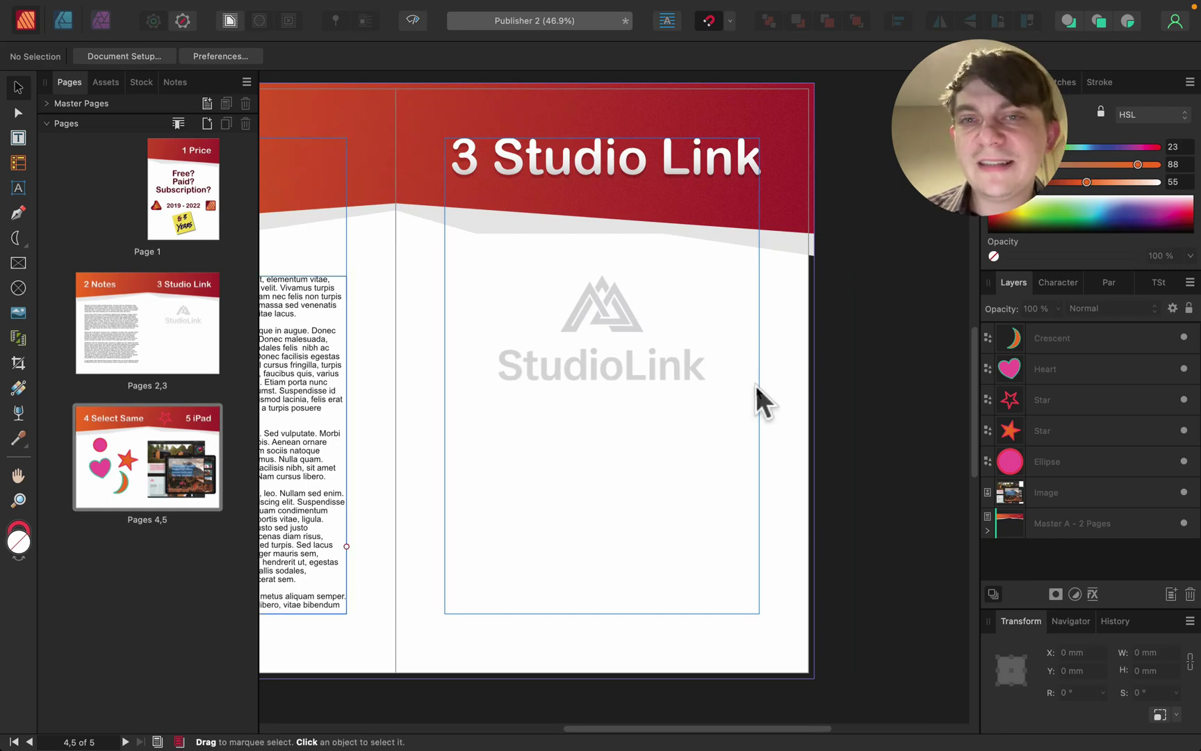
pyautogui.scroll(-10, 629, 456)
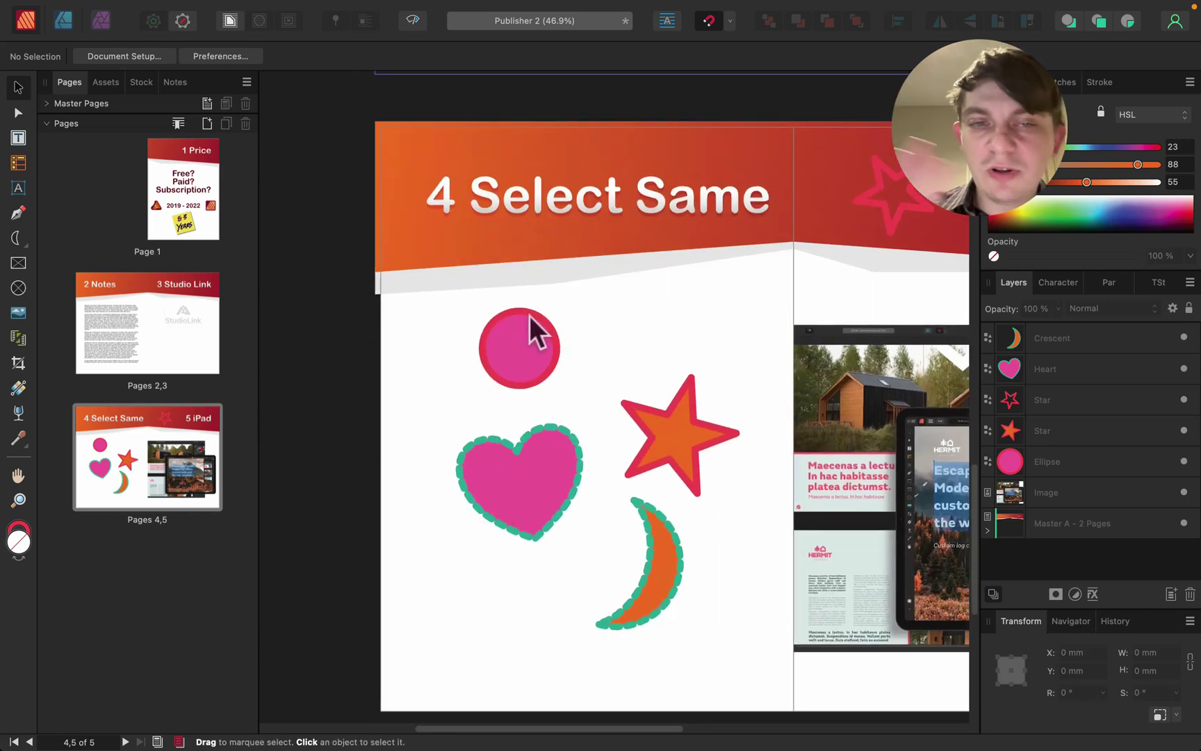
pyautogui.press('space')
pyautogui.moveTo(660, 333); pyautogui.dragTo(303, 329)
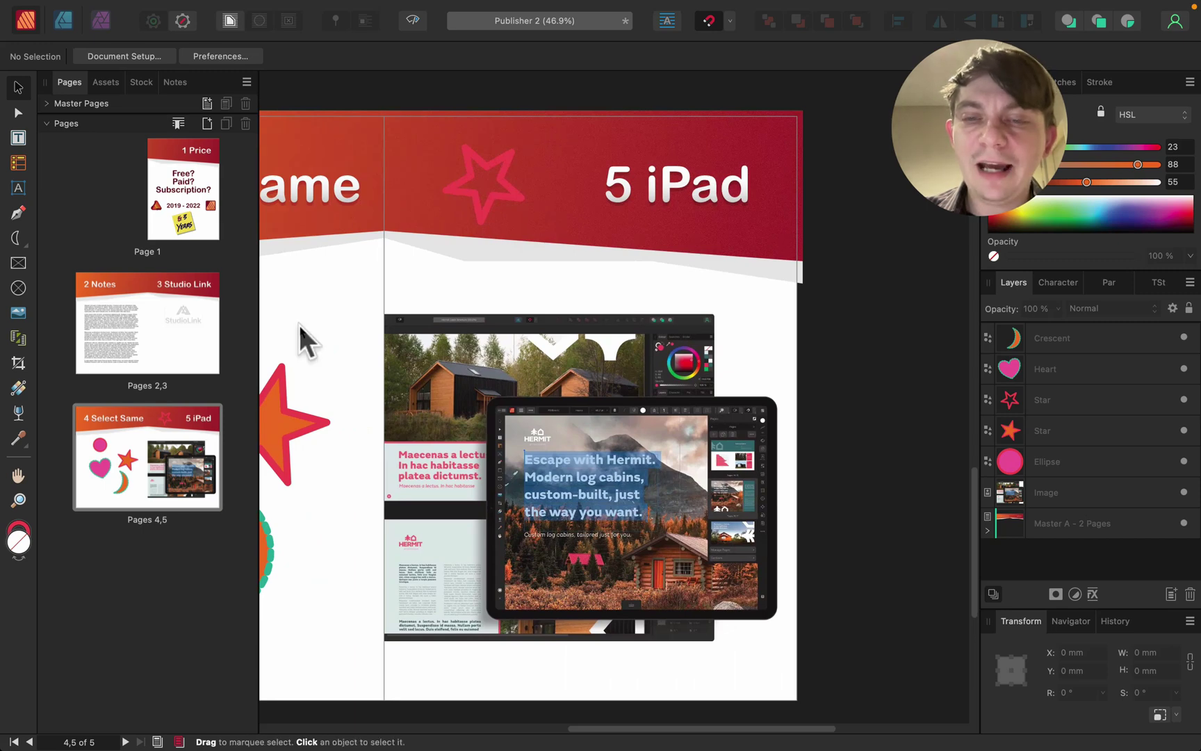